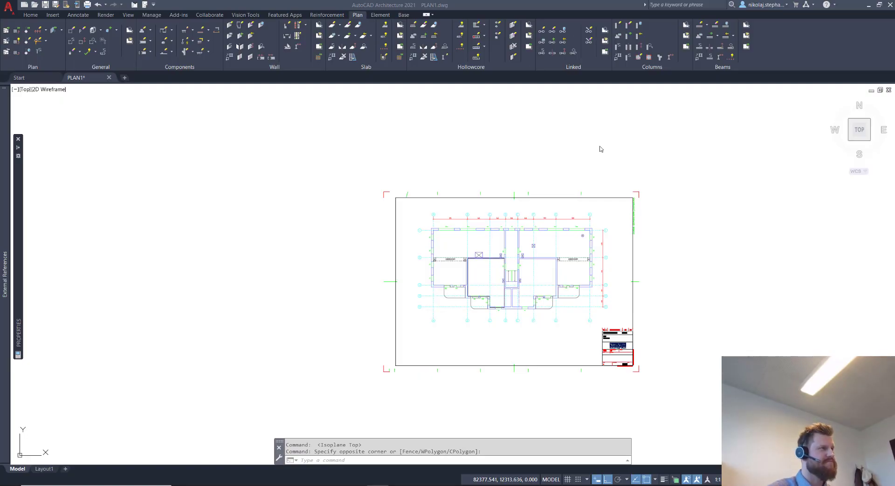
- Zoom in on the PLAN1 floor plan's walls and grid lines
{"action": "scroll", "coordinate": [543, 245], "scroll_direction": "up", "scroll_amount": 4}
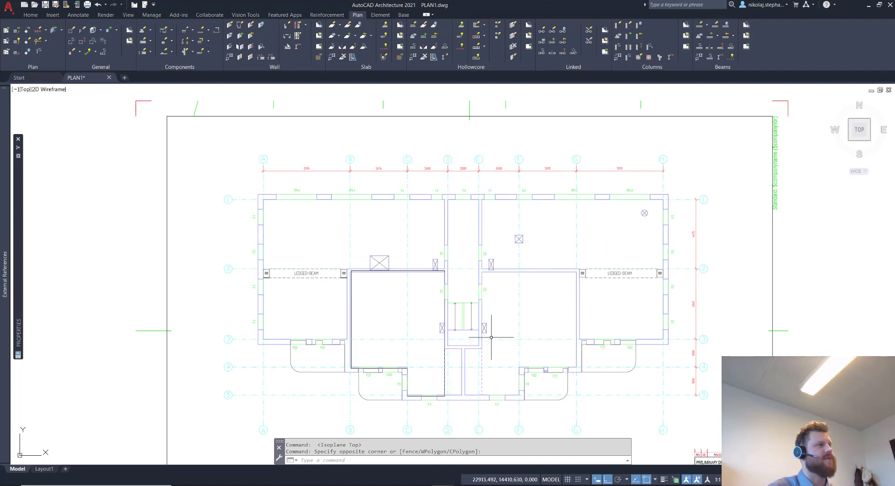
- Start a hollow-core slab layout and window the top-left bay above the ledged beam
{"action": "left_click", "coordinate": [415, 27]}
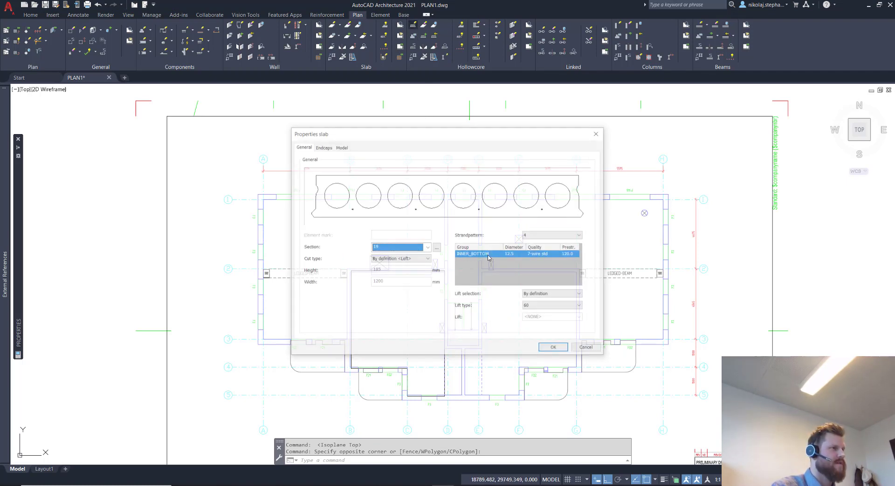
{"action": "left_click", "coordinate": [554, 349]}
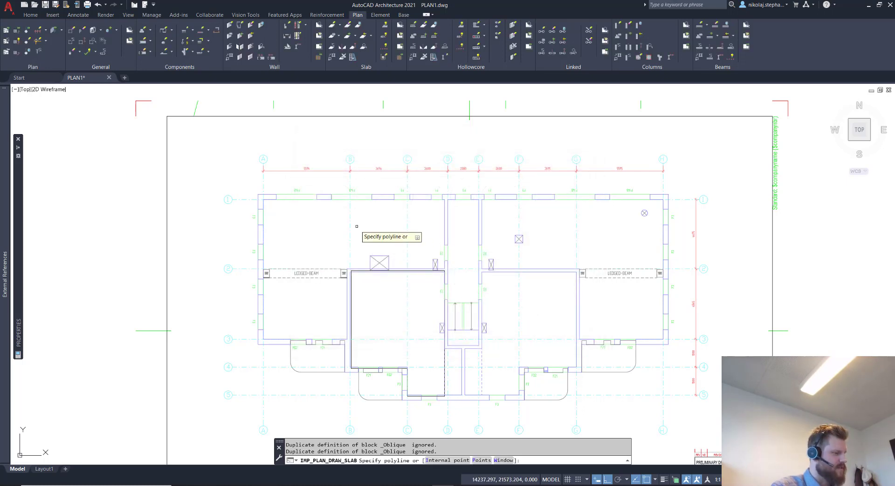
{"action": "type", "text": "w"}
{"action": "key", "text": "Return"}
{"action": "scroll", "coordinate": [296, 219], "scroll_direction": "up", "scroll_amount": 2}
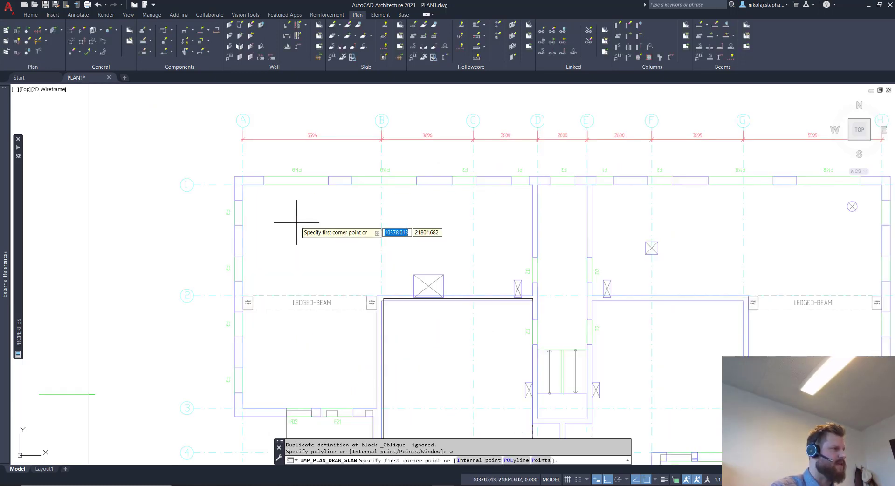
{"action": "left_click", "coordinate": [243, 185]}
{"action": "scroll", "coordinate": [535, 299], "scroll_direction": "up", "scroll_amount": 2}
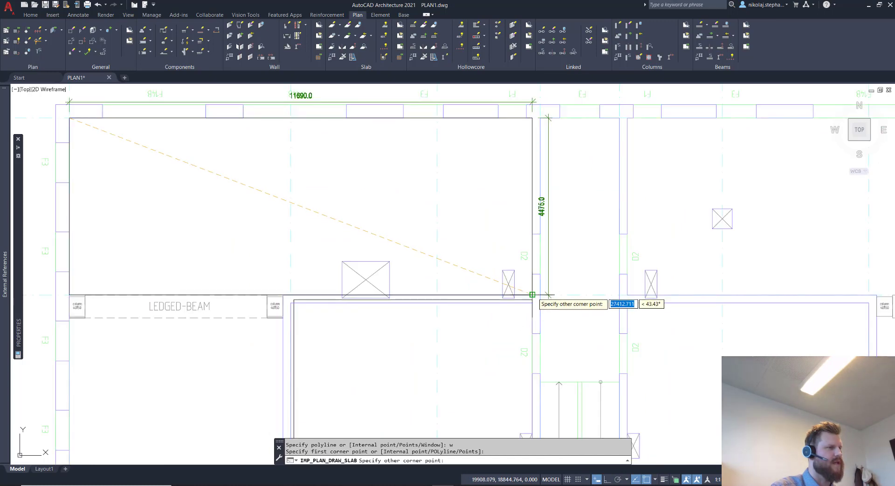
{"action": "left_click", "coordinate": [532, 296]}
- Accept default support lengths and no slope, placing nine slabs plus an 864-wide cut slab
{"action": "scroll", "coordinate": [515, 278], "scroll_direction": "down", "scroll_amount": 2}
{"action": "key", "text": "Return"}
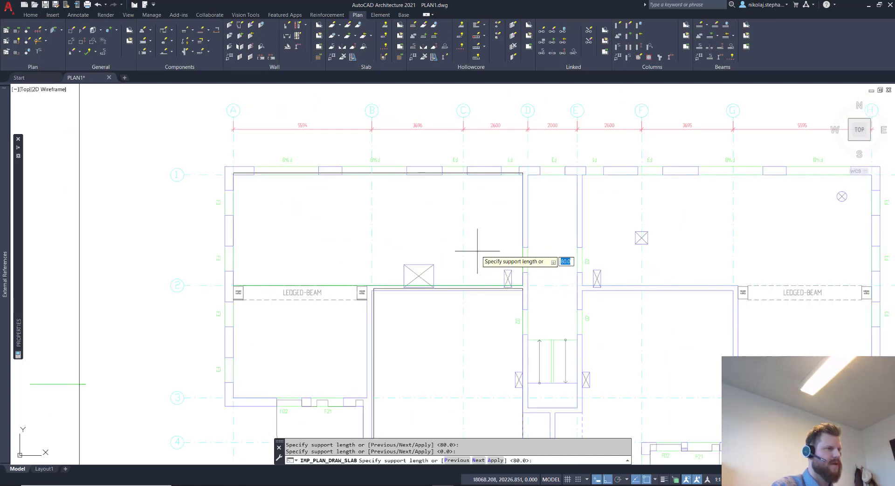
{"action": "key", "text": "Return"}
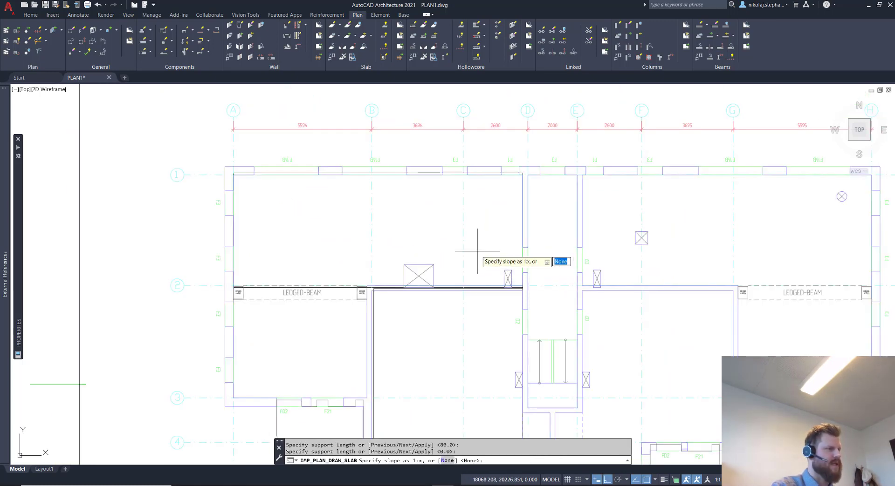
{"action": "key", "text": "Return"}
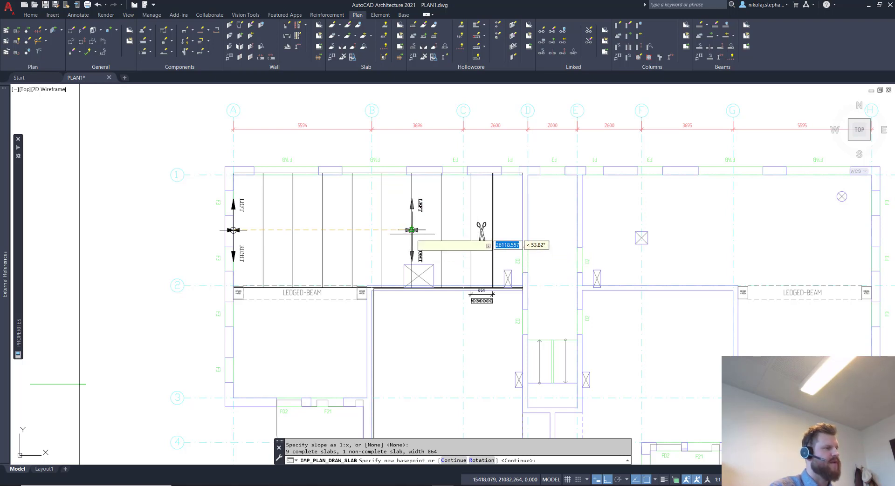
{"action": "scroll", "coordinate": [411, 230], "scroll_direction": "up", "scroll_amount": 7}
{"action": "scroll", "coordinate": [430, 242], "scroll_direction": "down", "scroll_amount": 5}
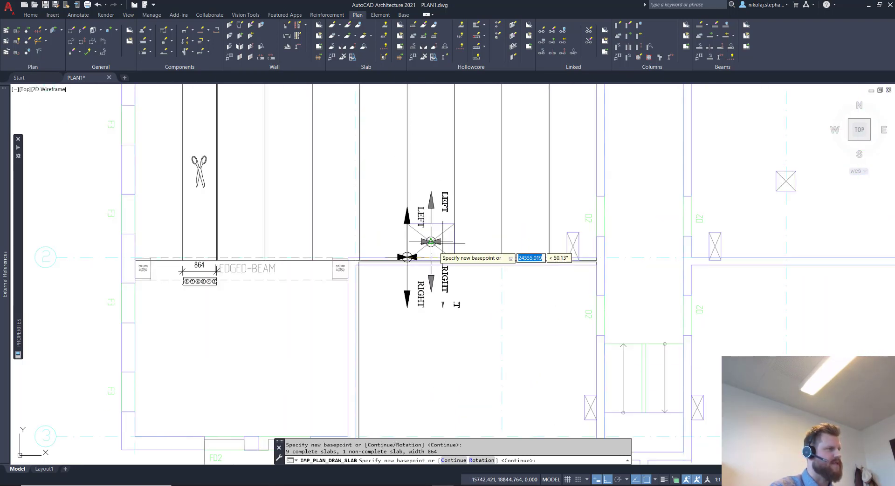
{"action": "scroll", "coordinate": [431, 242], "scroll_direction": "down", "scroll_amount": 2}
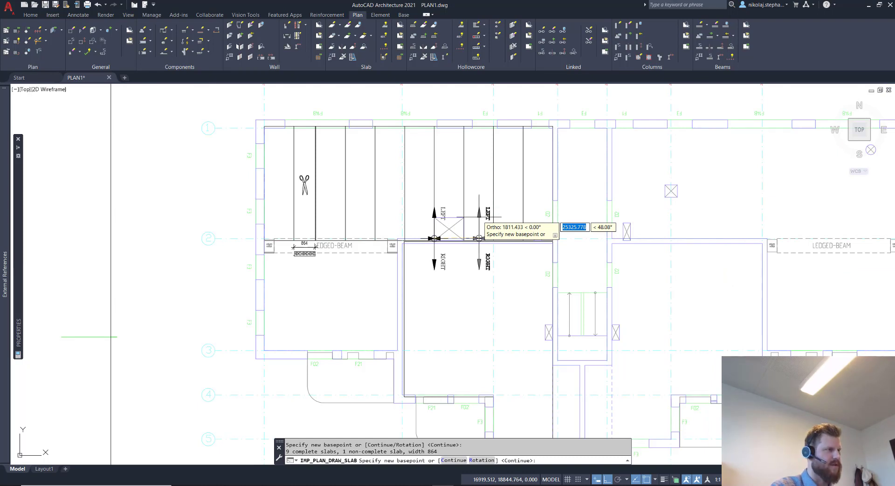
{"action": "key", "text": "Return"}
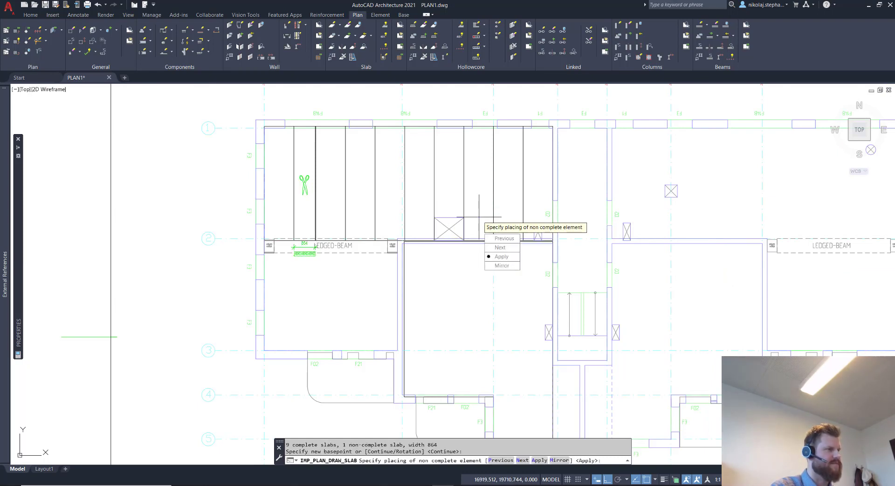
{"action": "key", "text": "Return"}
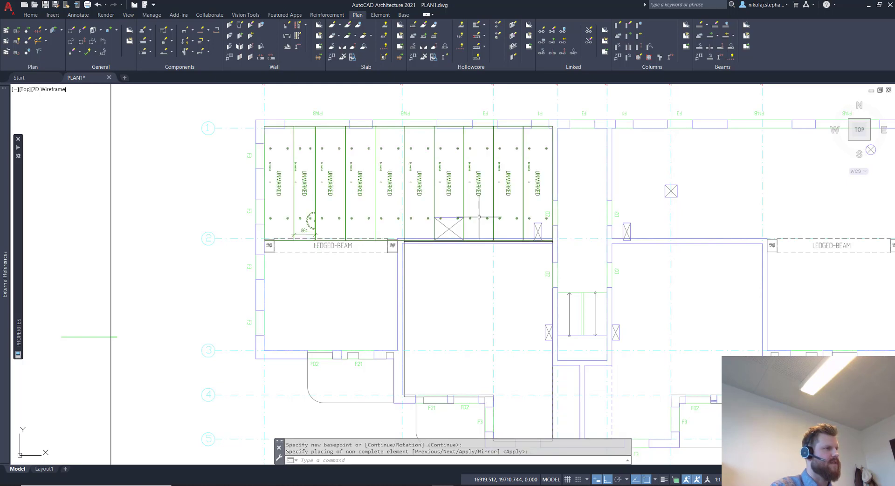
- Set up a 400 mm diameter circular slab recess with no element picked
{"action": "left_click", "coordinate": [173, 44]}
{"action": "left_click", "coordinate": [185, 55]}
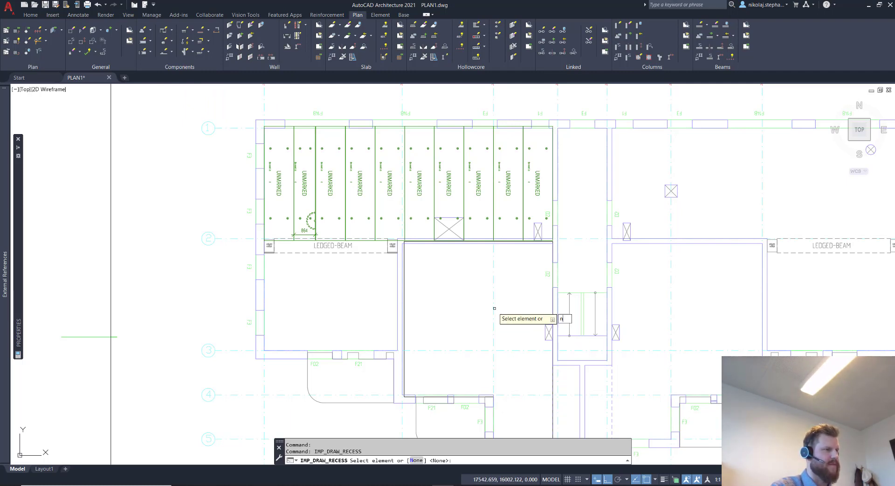
{"action": "type", "text": "n"}
{"action": "key", "text": "Return"}
{"action": "key", "text": "Return"}
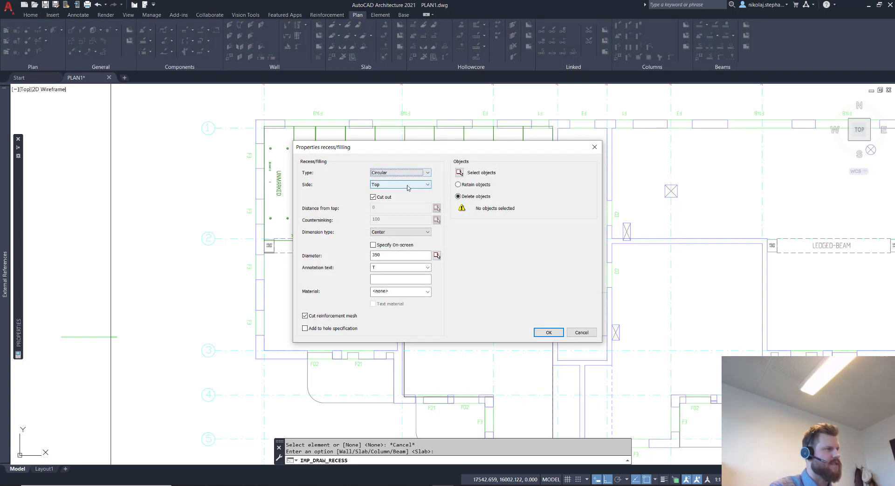
{"action": "double_click", "coordinate": [396, 255]}
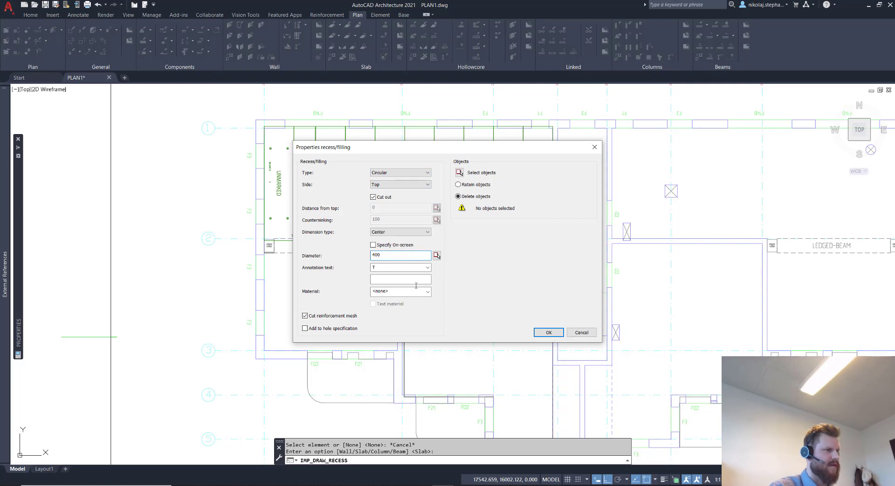
{"action": "left_click", "coordinate": [548, 333]}
- Place the 400 mm recess on the round opening in the upper-right room
{"action": "middle_click_drag", "start_coordinate": [676, 233], "coordinate": [524, 250]}
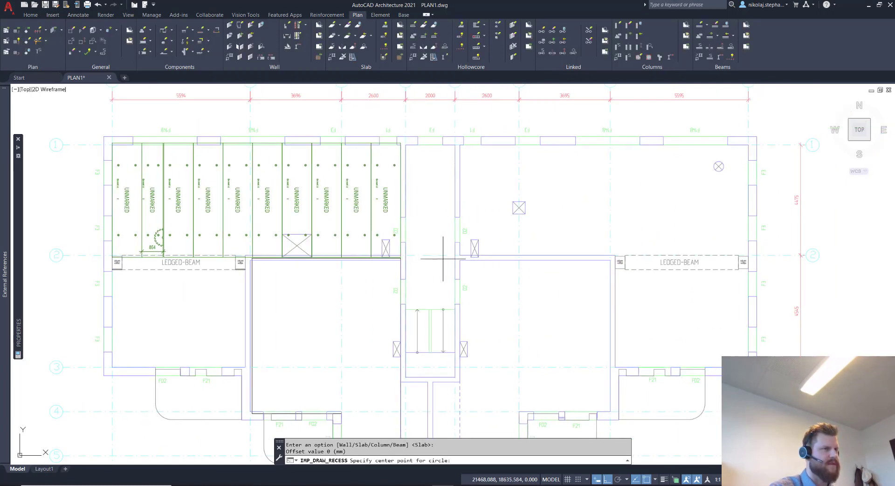
{"action": "scroll", "coordinate": [718, 166], "scroll_direction": "up", "scroll_amount": 4}
{"action": "left_click", "coordinate": [723, 170]}
{"action": "scroll", "coordinate": [643, 206], "scroll_direction": "down", "scroll_amount": 4}
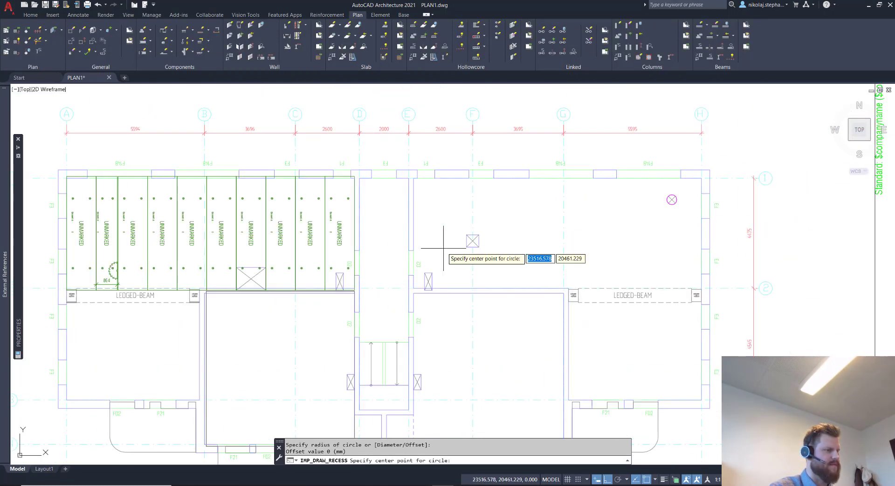
{"action": "key", "text": "Return"}
{"action": "key", "text": "Return"}
- Configure a Rectangular recess hosted in the slab
{"action": "key", "text": "Return"}
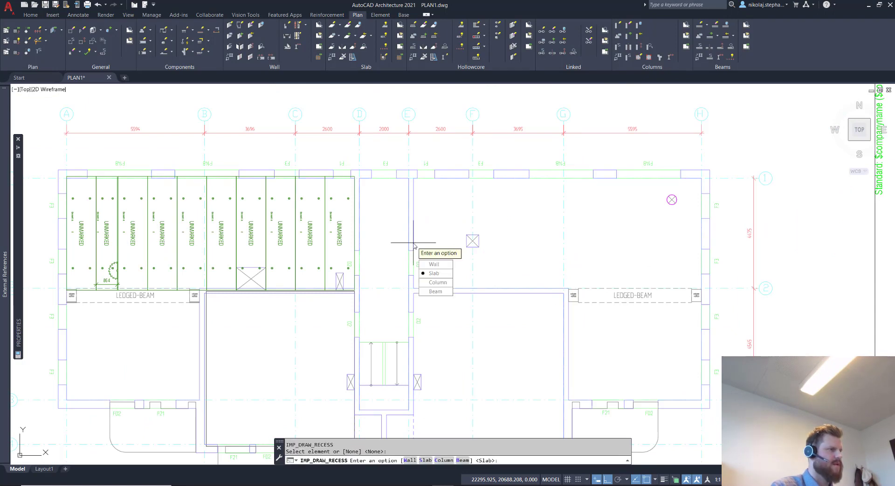
{"action": "key", "text": "Return"}
{"action": "left_click", "coordinate": [418, 173]}
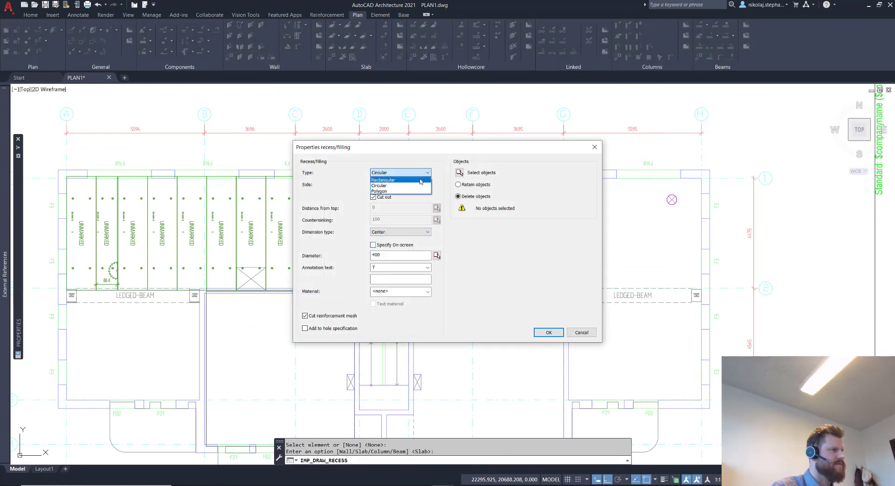
{"action": "left_click", "coordinate": [420, 185]}
{"action": "left_click", "coordinate": [540, 334]}
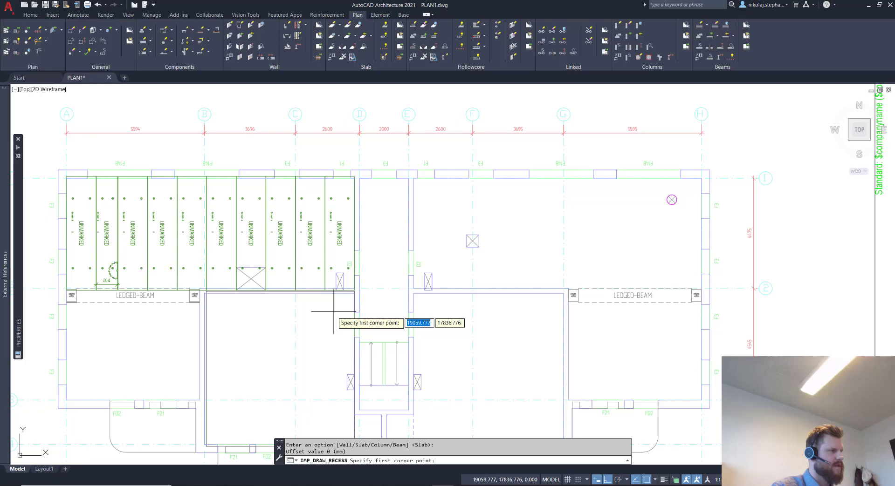
{"action": "scroll", "coordinate": [329, 319], "scroll_direction": "up", "scroll_amount": 6}
{"action": "scroll", "coordinate": [338, 202], "scroll_direction": "up", "scroll_amount": 3}
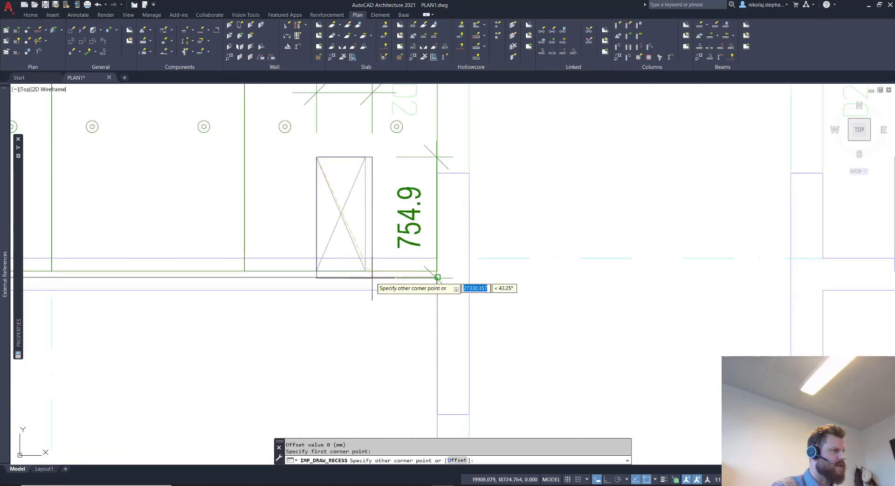
{"action": "scroll", "coordinate": [359, 275], "scroll_direction": "down", "scroll_amount": 6}
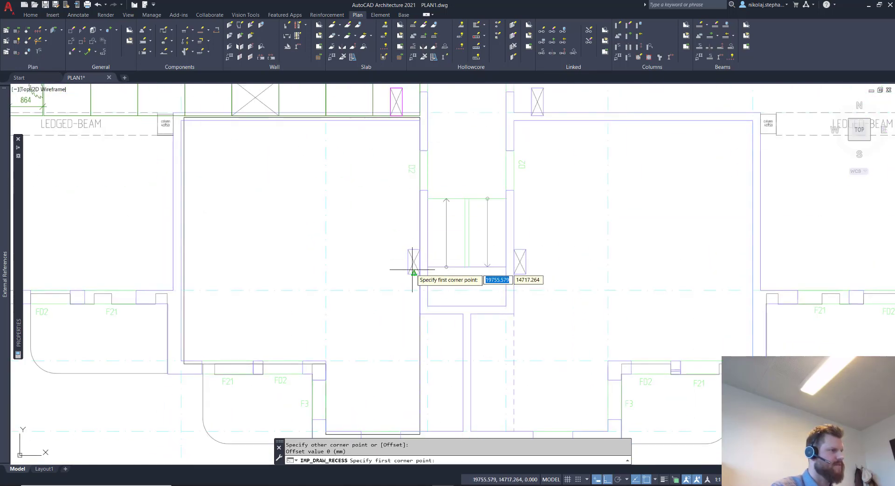
{"action": "scroll", "coordinate": [410, 270], "scroll_direction": "up", "scroll_amount": 3}
- Draw rectangular recesses over the stair-side box and the upper-right room's opening
{"action": "left_click", "coordinate": [400, 219]}
{"action": "left_click", "coordinate": [430, 282]}
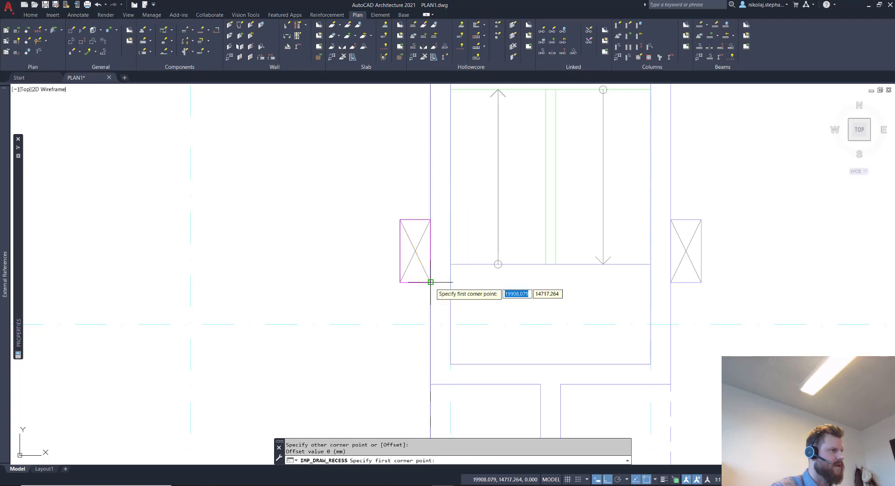
{"action": "scroll", "coordinate": [430, 281], "scroll_direction": "down", "scroll_amount": 5}
{"action": "scroll", "coordinate": [536, 235], "scroll_direction": "up", "scroll_amount": 5}
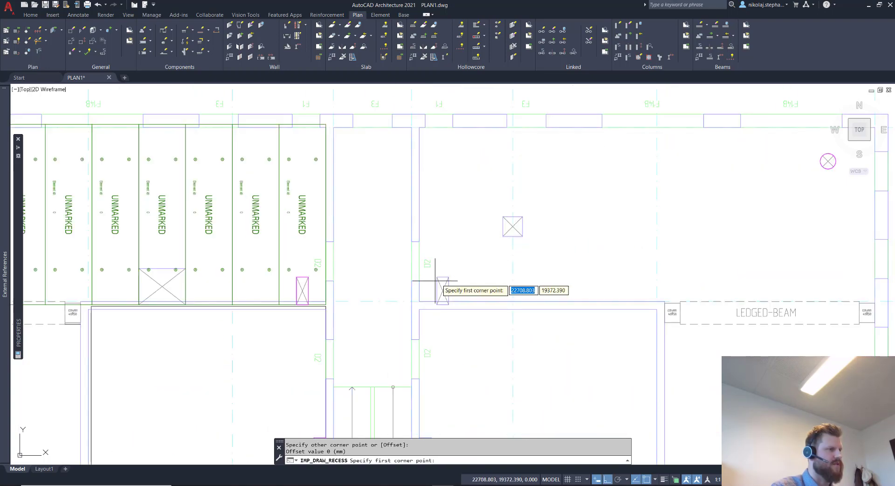
{"action": "scroll", "coordinate": [501, 236], "scroll_direction": "up", "scroll_amount": 4}
{"action": "scroll", "coordinate": [508, 188], "scroll_direction": "up", "scroll_amount": 4}
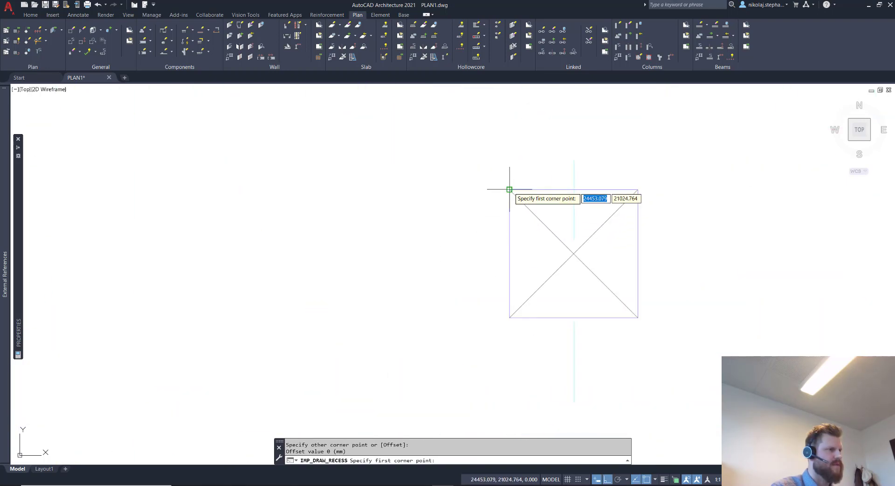
{"action": "left_click", "coordinate": [509, 189]}
{"action": "scroll", "coordinate": [637, 317], "scroll_direction": "down", "scroll_amount": 5}
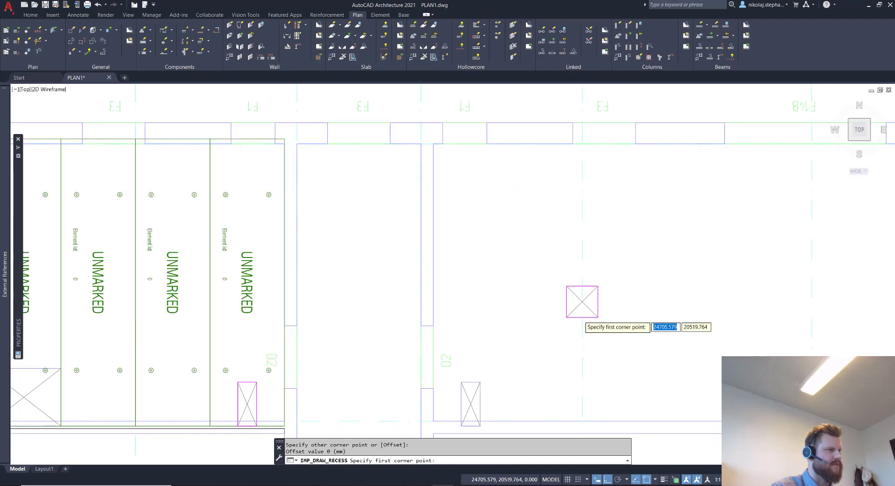
{"action": "key", "text": "Escape"}
{"action": "middle_click_drag", "start_coordinate": [515, 310], "coordinate": [479, 274]}
{"action": "scroll", "coordinate": [512, 280], "scroll_direction": "down", "scroll_amount": 1}
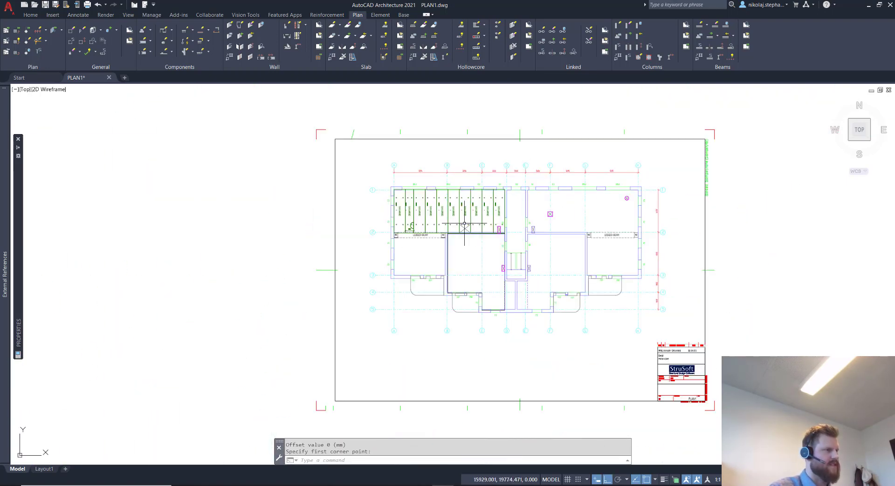
{"action": "scroll", "coordinate": [489, 195], "scroll_direction": "up", "scroll_amount": 5}
- Edit the rightmost top-row slab with Add, All and Update lift Yes
{"action": "left_click", "coordinate": [567, 194]}
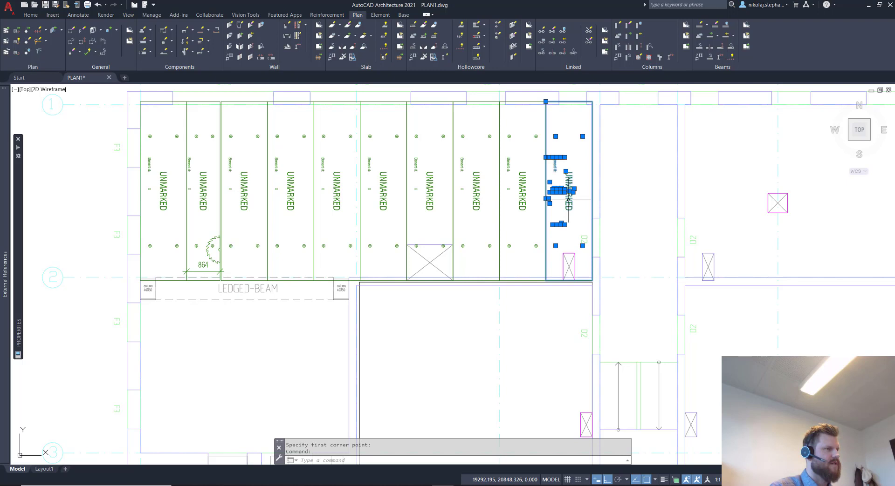
{"action": "double_click", "coordinate": [567, 194]}
{"action": "left_click", "coordinate": [595, 239]}
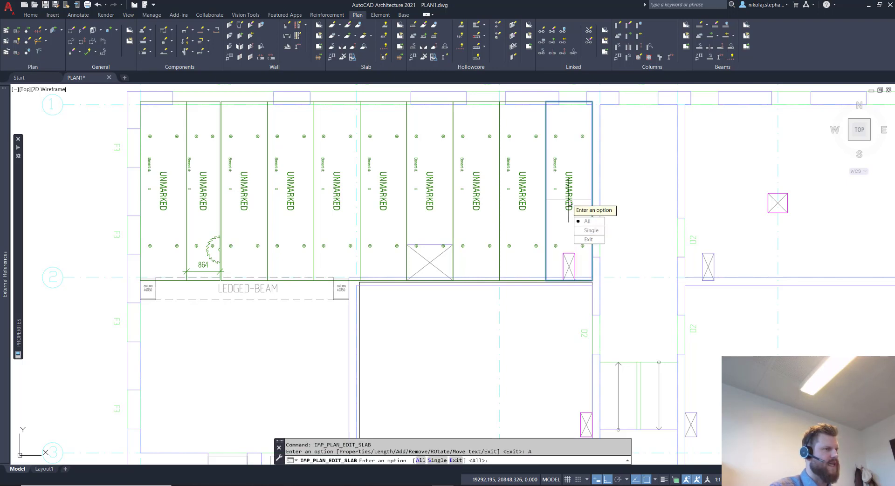
{"action": "key", "text": "Return"}
{"action": "key", "text": "Return"}
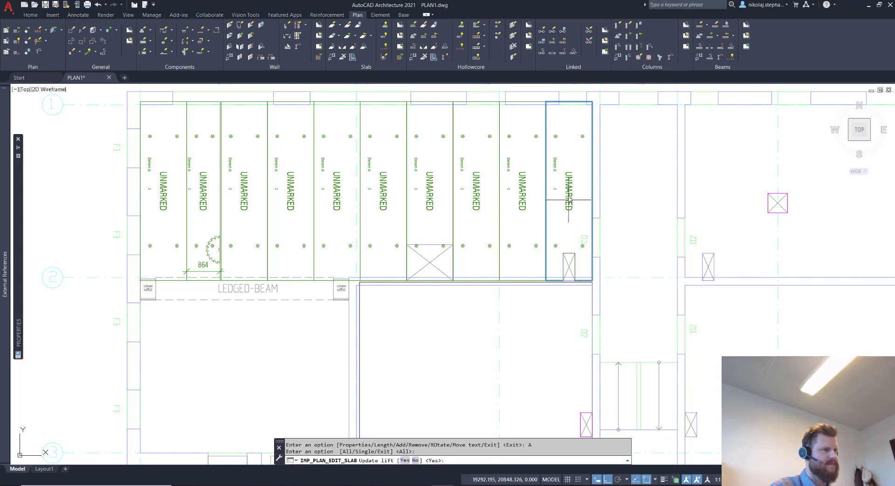
{"action": "key", "text": "Return"}
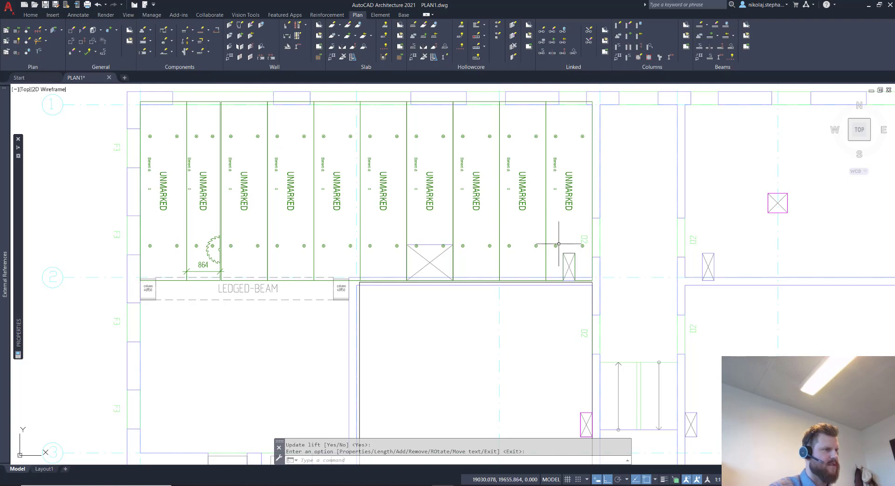
{"action": "middle_click_drag", "start_coordinate": [431, 321], "coordinate": [447, 165]}
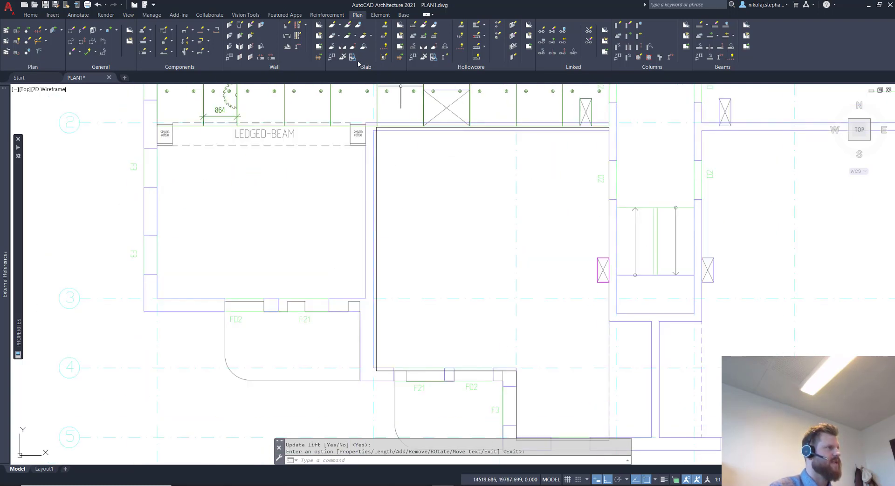
- Window the room below the ledged beam to lay four slabs plus a 575-wide cut slab
{"action": "left_click", "coordinate": [414, 27]}
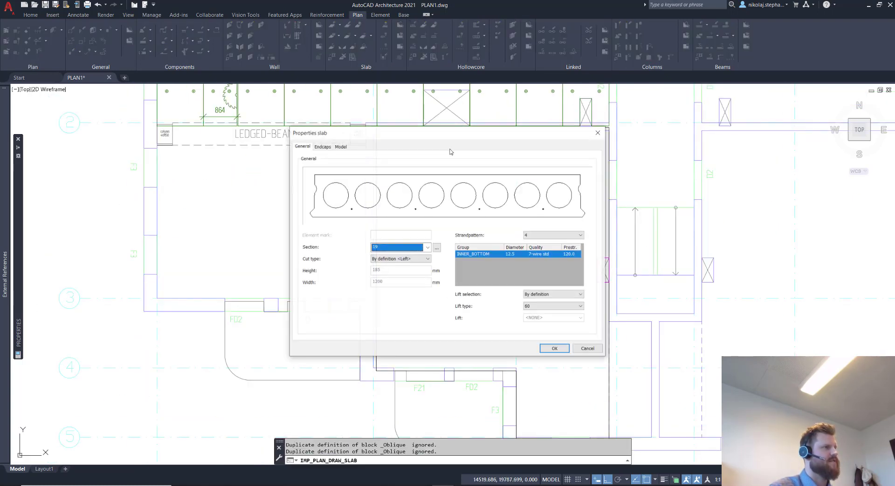
{"action": "left_click", "coordinate": [557, 348]}
{"action": "scroll", "coordinate": [157, 145], "scroll_direction": "up", "scroll_amount": 2}
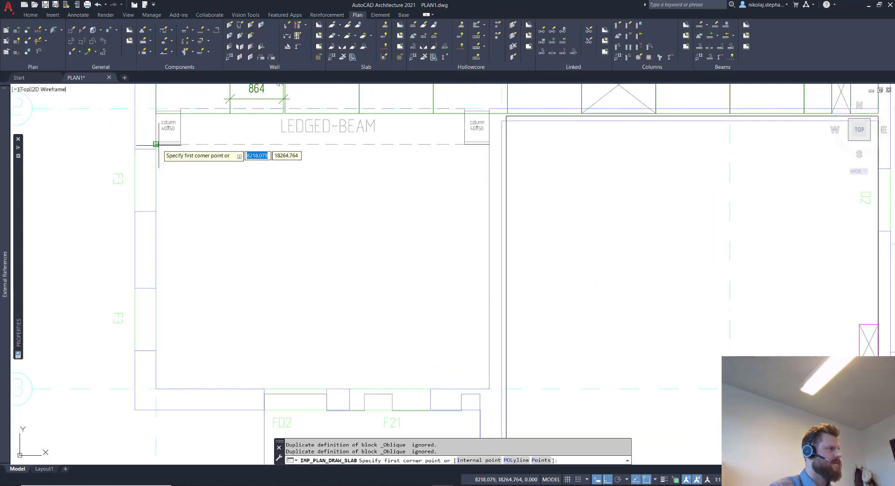
{"action": "left_click", "coordinate": [157, 145]}
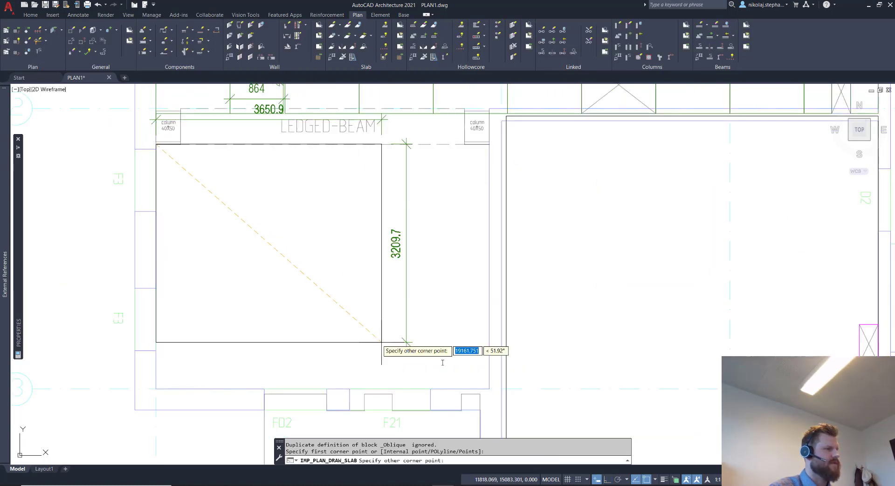
{"action": "left_click", "coordinate": [489, 389]}
{"action": "scroll", "coordinate": [448, 314], "scroll_direction": "down", "scroll_amount": 2}
{"action": "key", "text": "Return"}
{"action": "key", "text": "Return"}
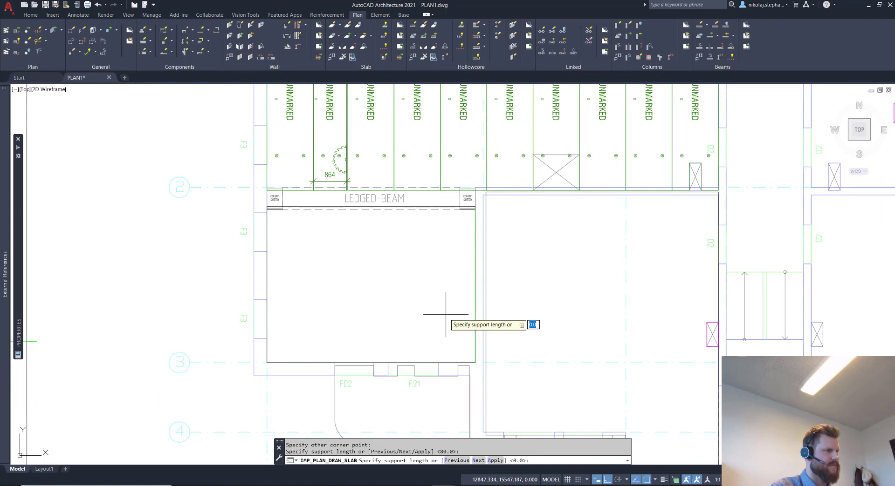
{"action": "key", "text": "Return"}
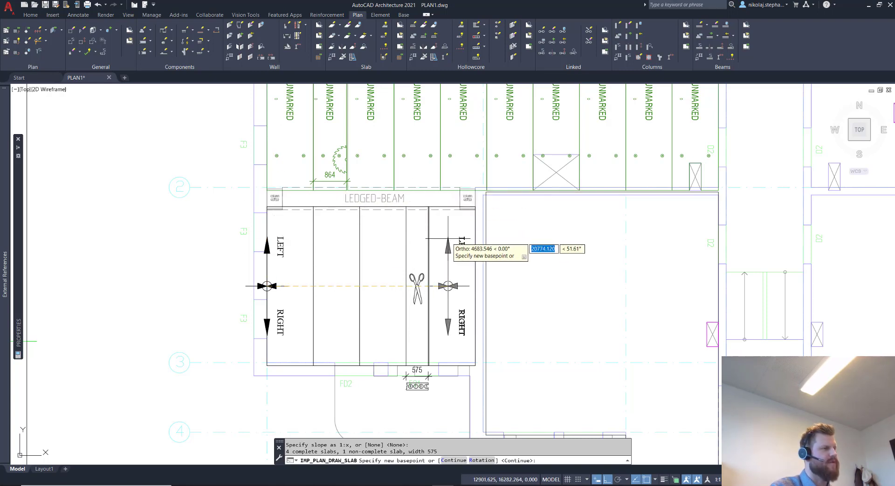
{"action": "key", "text": "Return"}
{"action": "key", "text": "Return"}
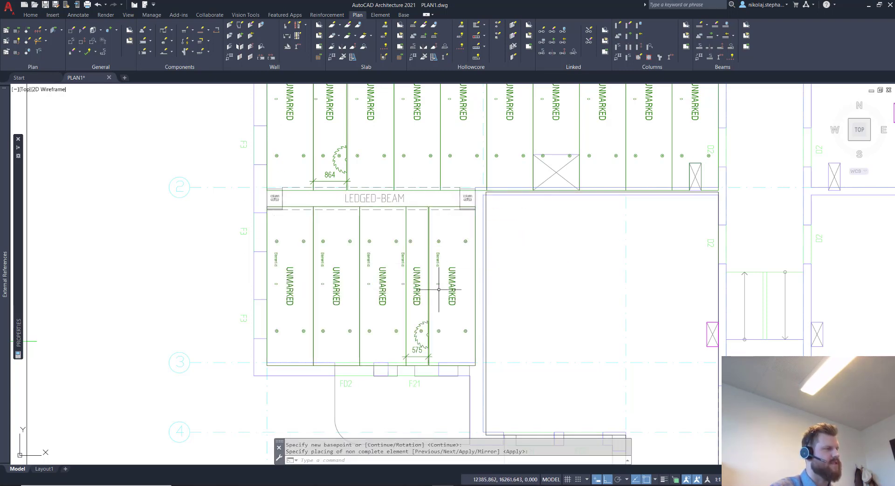
{"action": "scroll", "coordinate": [439, 289], "scroll_direction": "down", "scroll_amount": 6}
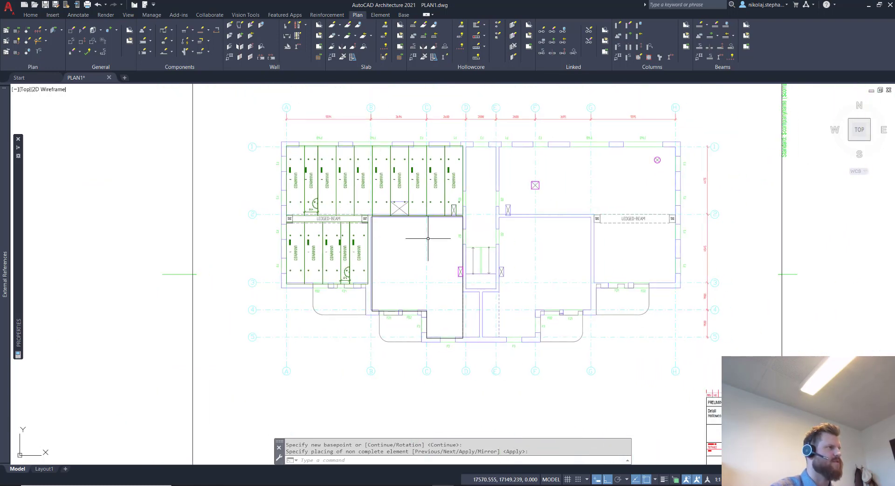
- Start a slab layout bounded by the central room's polyline outline
{"action": "left_click", "coordinate": [415, 28]}
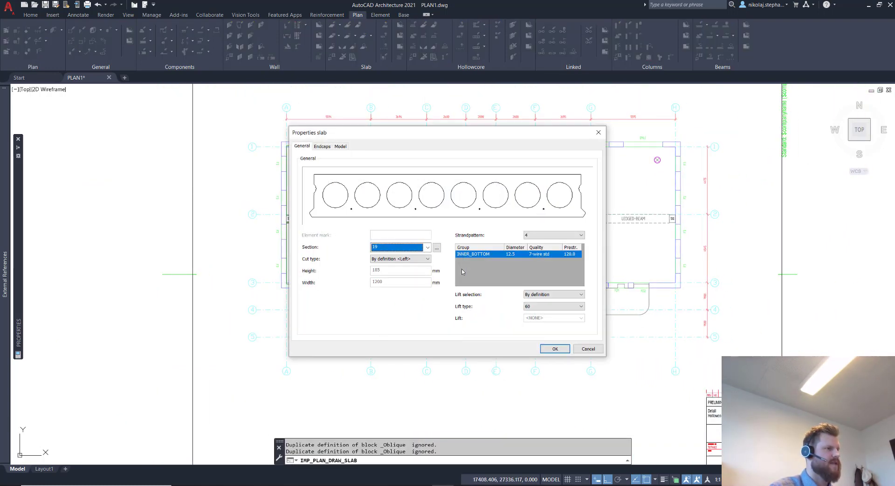
{"action": "left_click", "coordinate": [555, 349]}
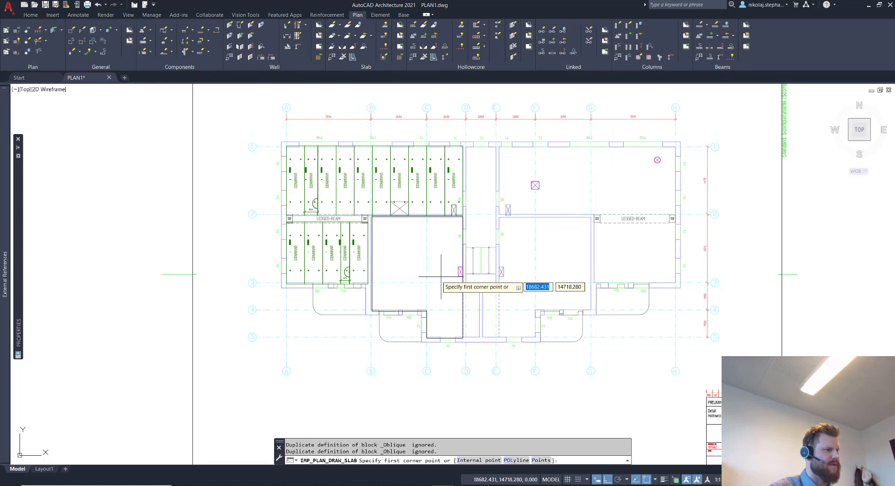
{"action": "left_click", "coordinate": [511, 461]}
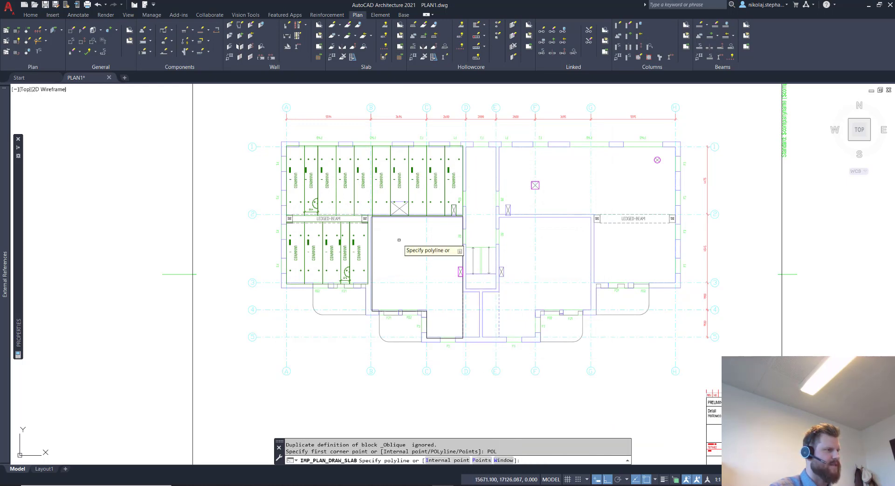
{"action": "left_click", "coordinate": [373, 255]}
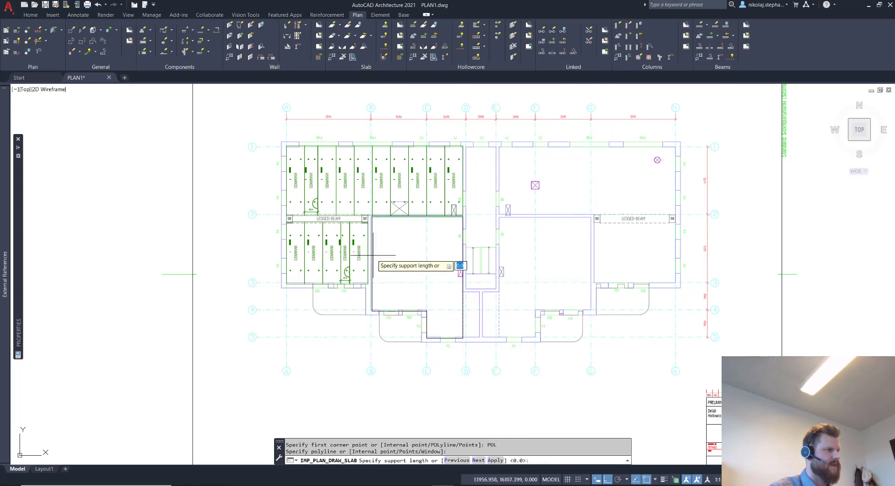
- Accept default support lengths, keep the five generated slabs, and erase the boundary polyline
{"action": "key", "text": "Return"}
{"action": "key", "text": "Return"}
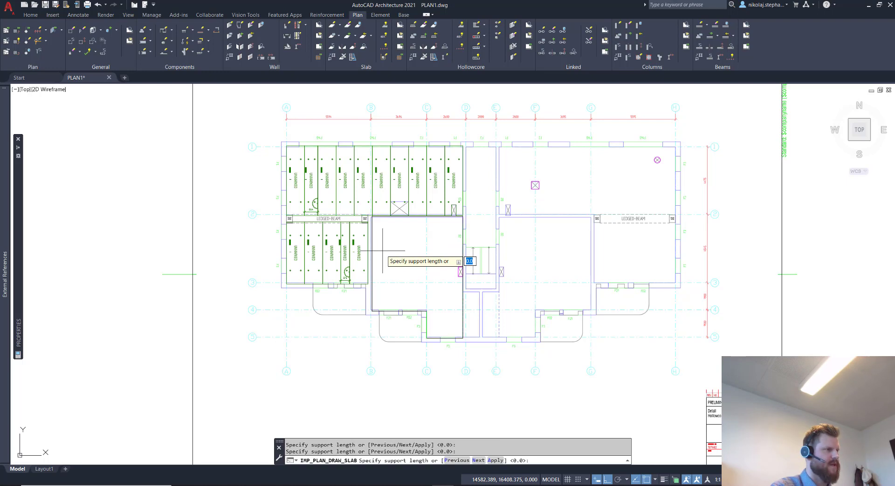
{"action": "key", "text": "Return"}
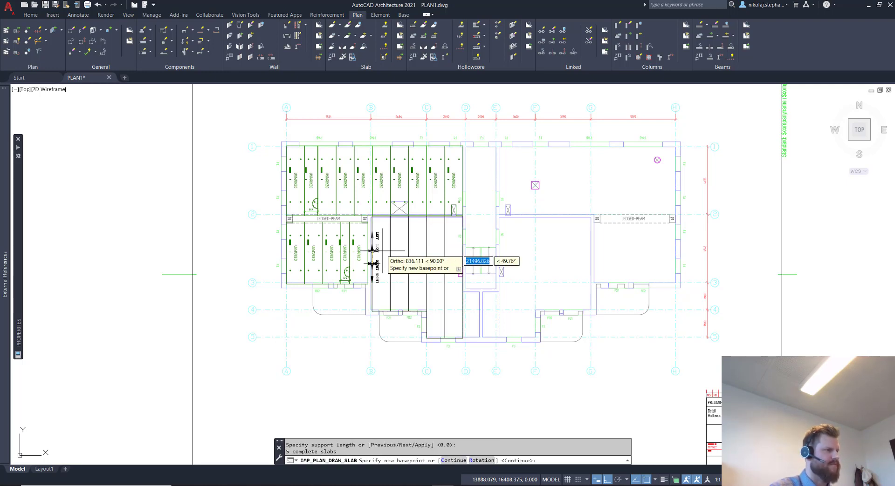
{"action": "scroll", "coordinate": [433, 256], "scroll_direction": "up", "scroll_amount": 3}
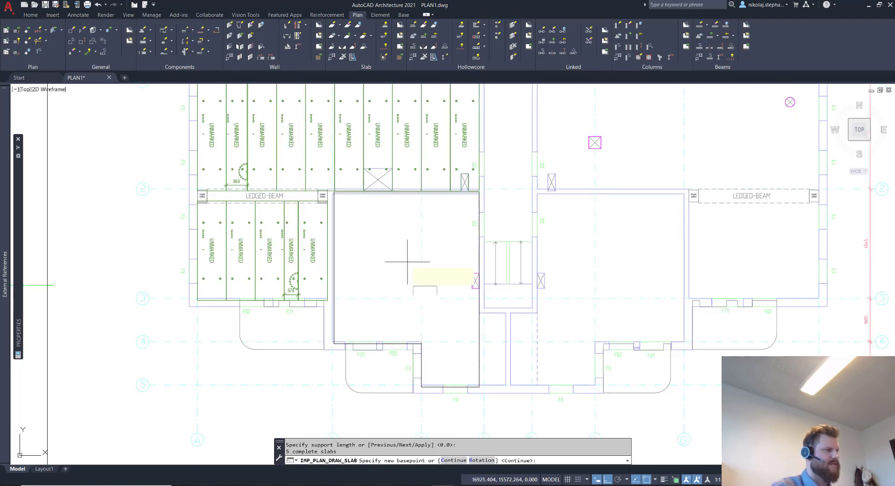
{"action": "key", "text": "Return"}
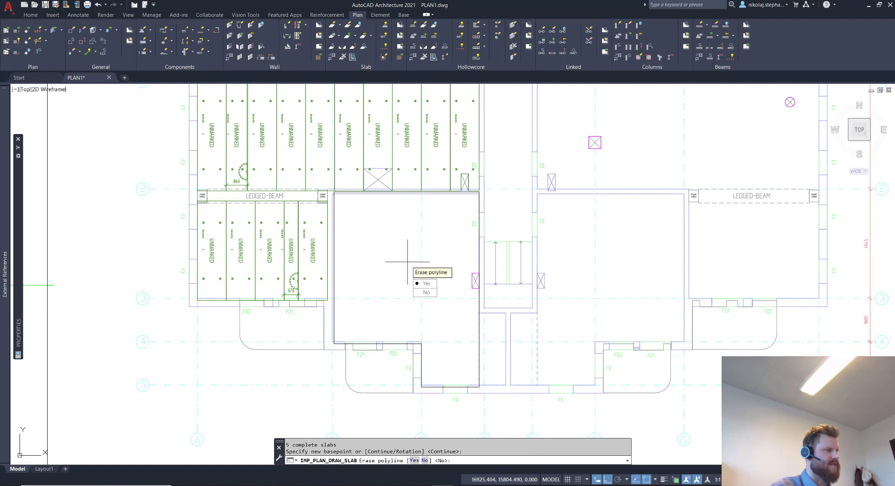
{"action": "type", "text": "Y"}
{"action": "key", "text": "Return"}
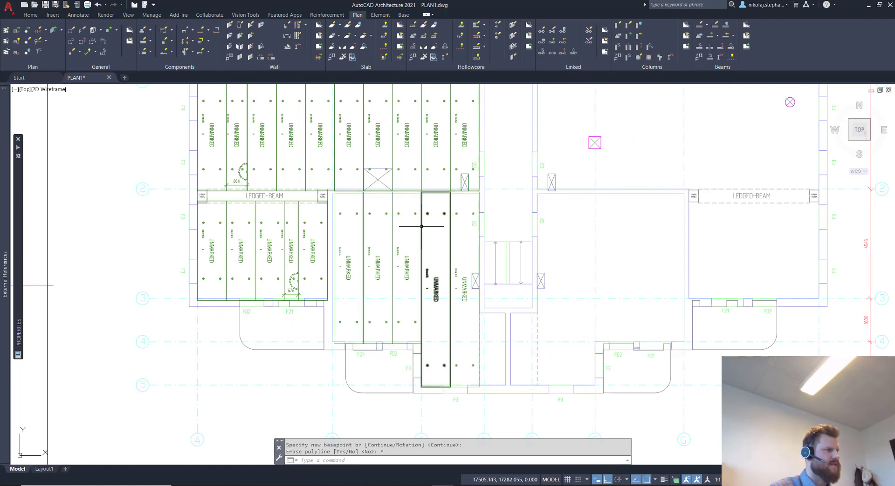
{"action": "middle_click_drag", "start_coordinate": [407, 262], "coordinate": [401, 302]}
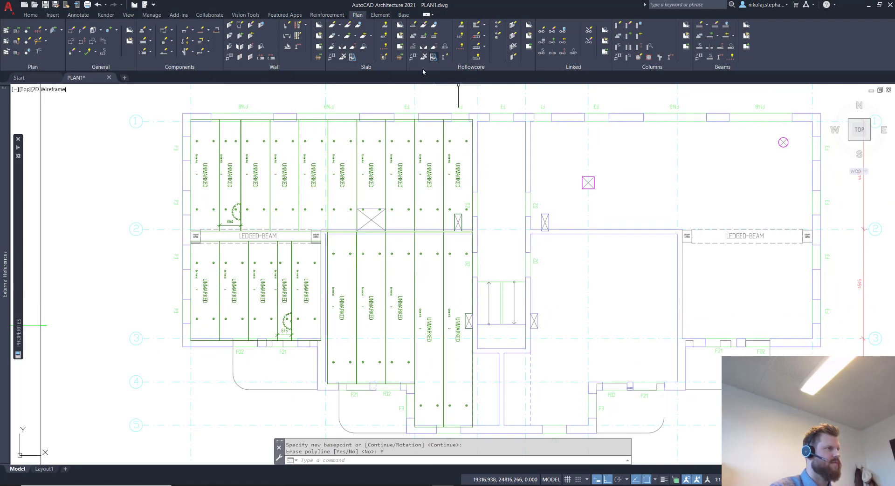
- Mirror the left-wing slabs across a vertical stairwell line, keeping the originals
{"action": "left_click", "coordinate": [462, 150]}
{"action": "left_click", "coordinate": [217, 315]}
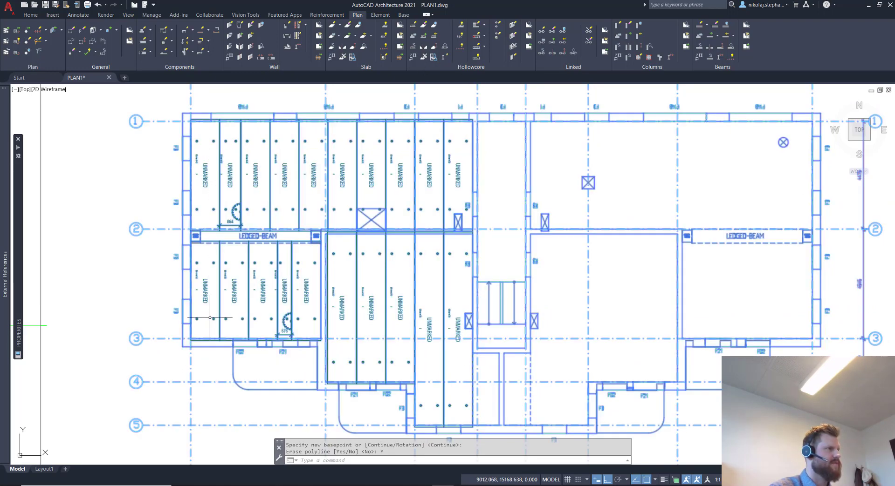
{"action": "left_click", "coordinate": [425, 49]}
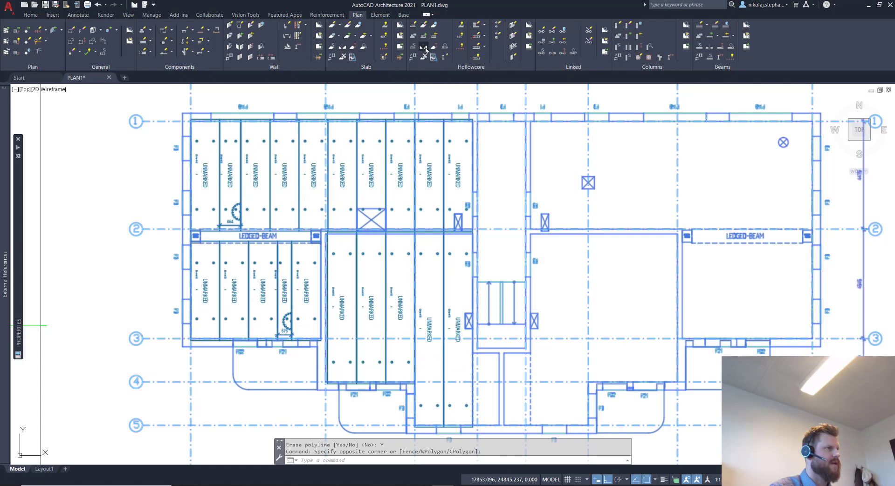
{"action": "left_click", "coordinate": [506, 347]}
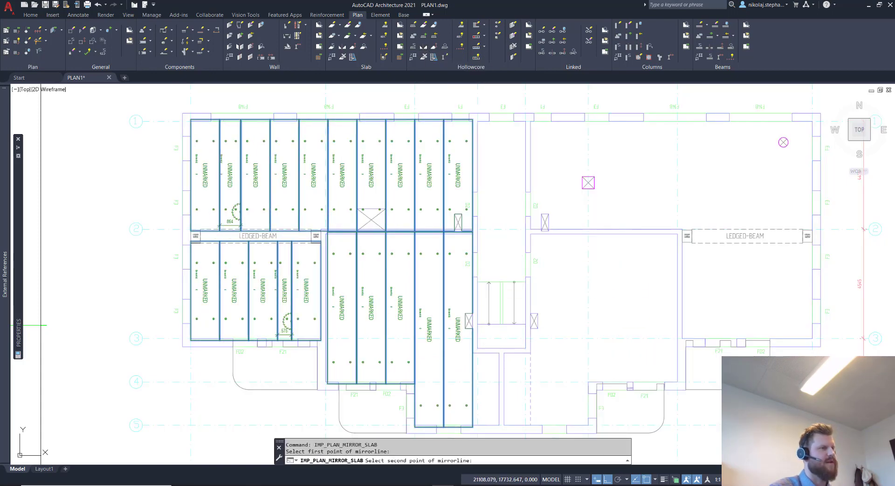
{"action": "left_click", "coordinate": [499, 256]}
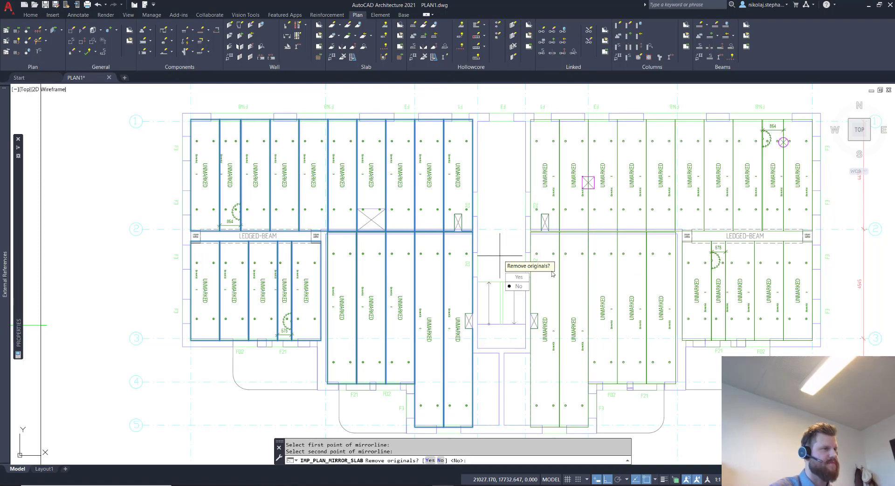
{"action": "left_click", "coordinate": [523, 288]}
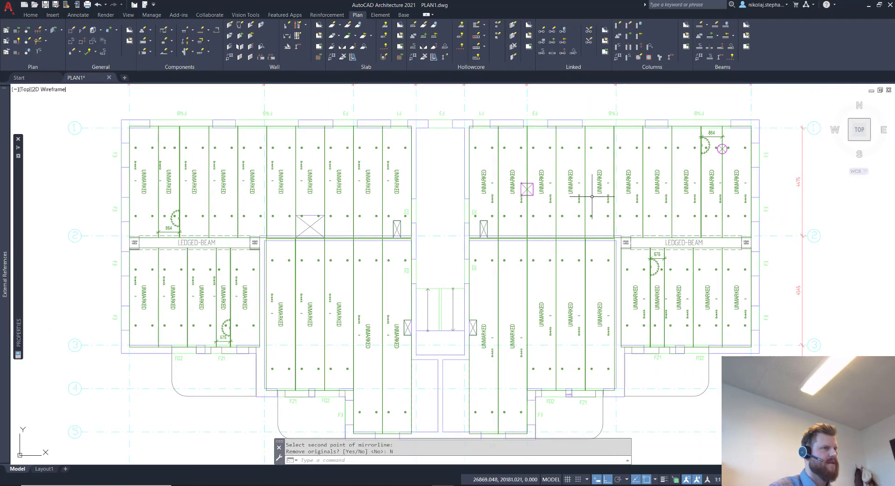
{"action": "left_click", "coordinate": [734, 163]}
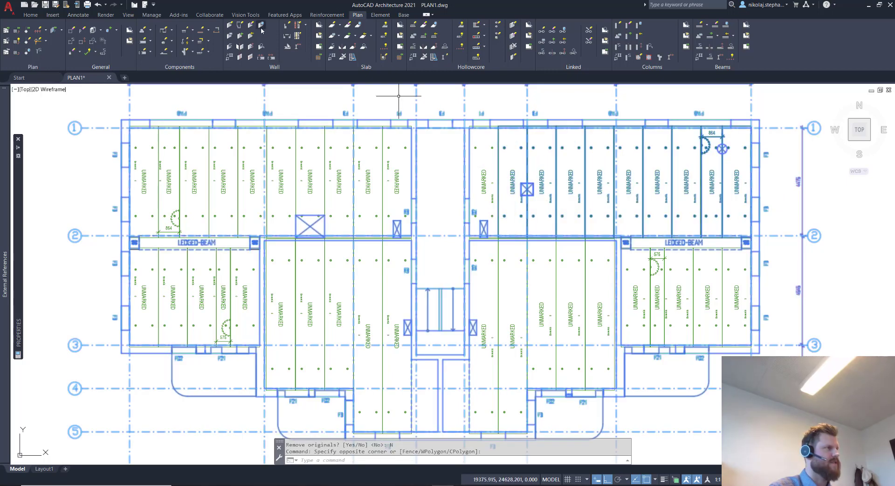
- Apply Add to the upper-right slab group, accept each lift update, and exit
{"action": "left_click", "coordinate": [425, 26]}
{"action": "key", "text": "Down"}
{"action": "key", "text": "Down"}
{"action": "key", "text": "Down"}
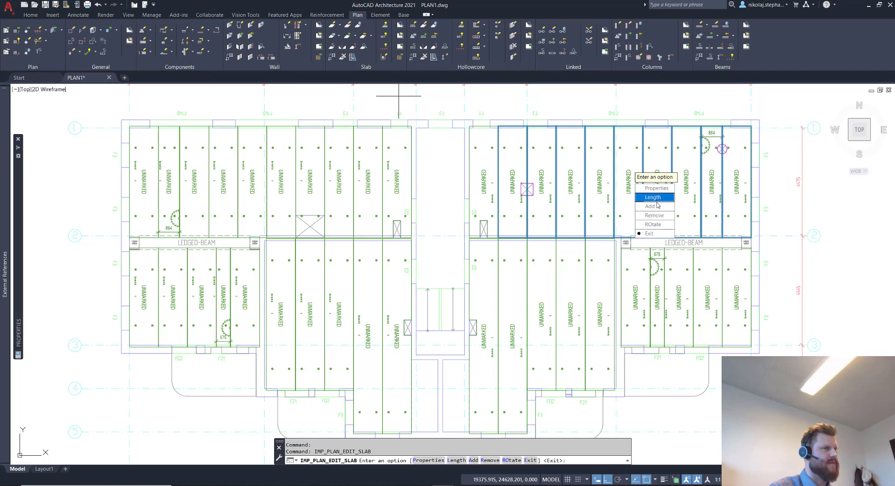
{"action": "key", "text": "Return"}
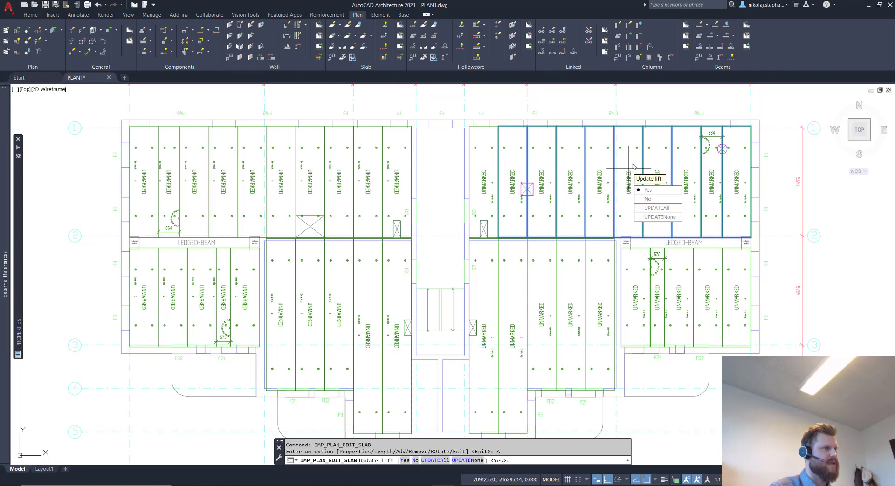
{"action": "left_click", "coordinate": [664, 191]}
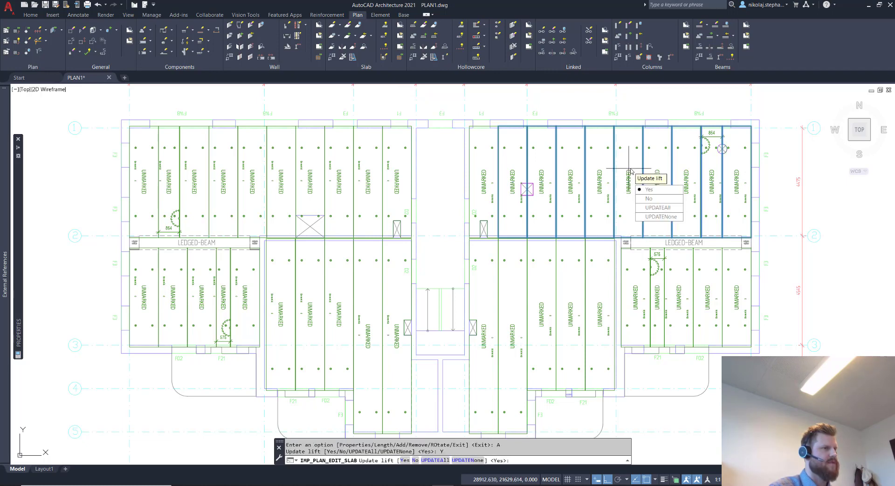
{"action": "left_click", "coordinate": [651, 190]}
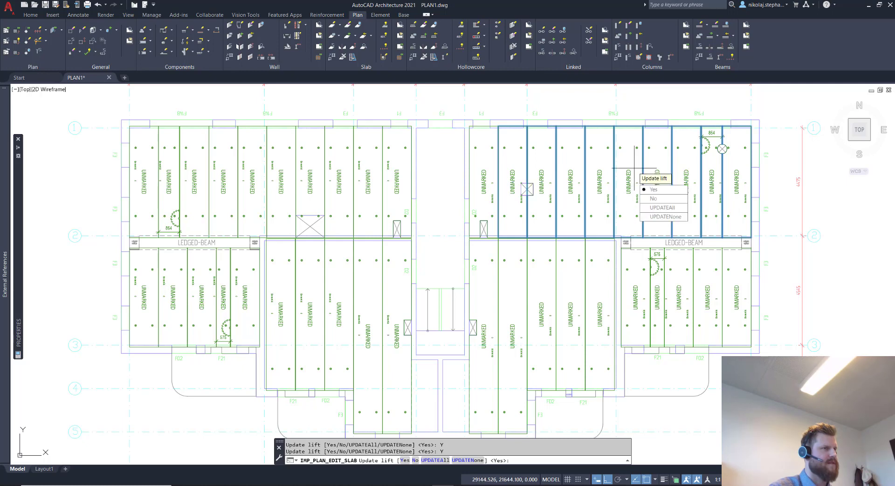
{"action": "left_click", "coordinate": [651, 189]}
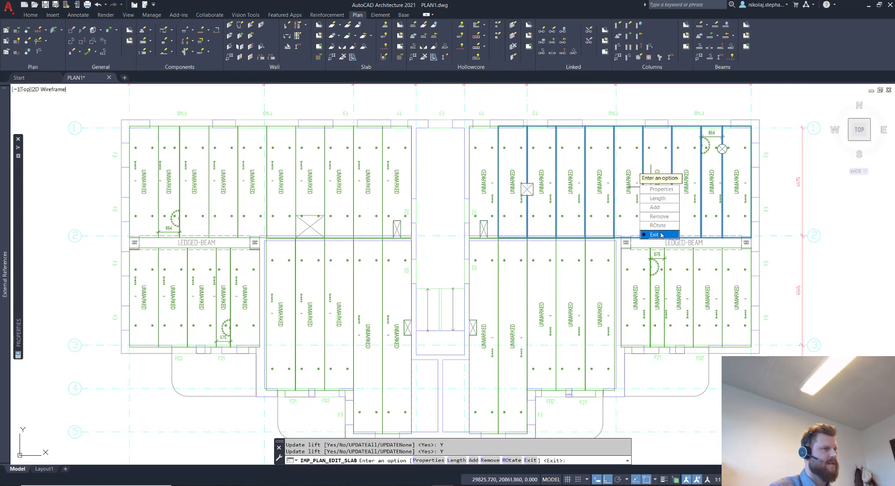
{"action": "left_click", "coordinate": [659, 235]}
{"action": "left_click", "coordinate": [435, 208]}
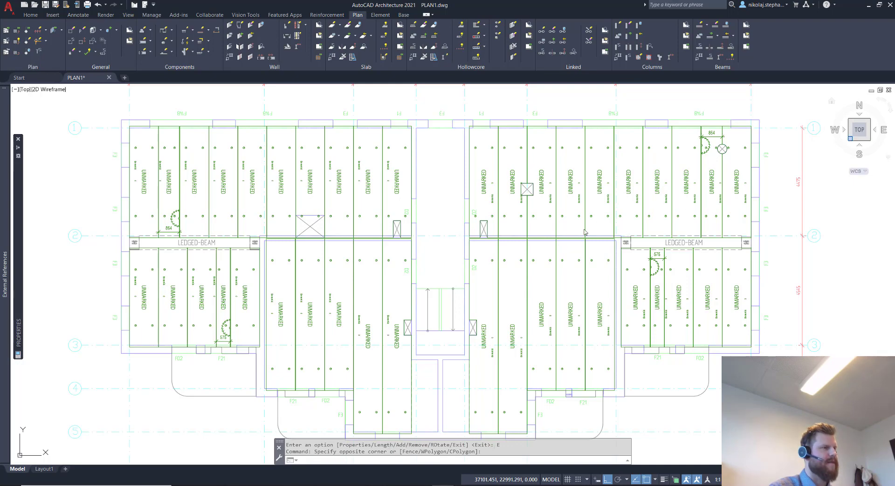
{"action": "left_click", "coordinate": [849, 138]}
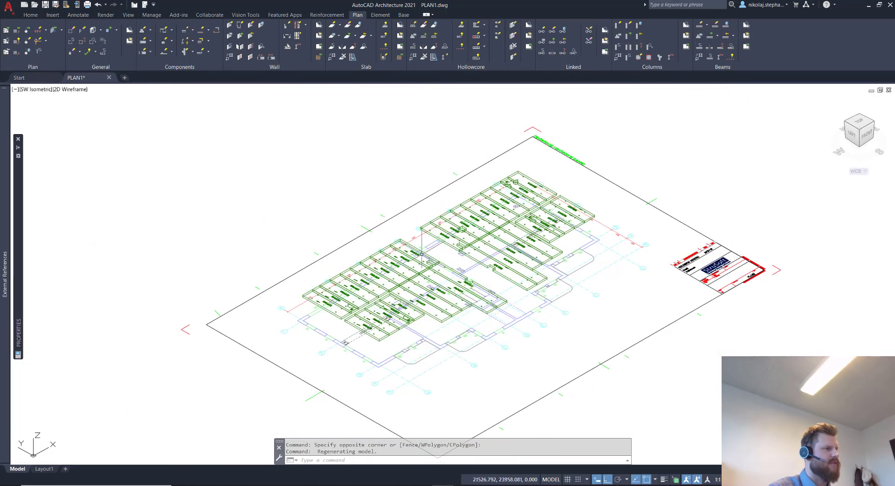
{"action": "scroll", "coordinate": [422, 292], "scroll_direction": "up", "scroll_amount": 2}
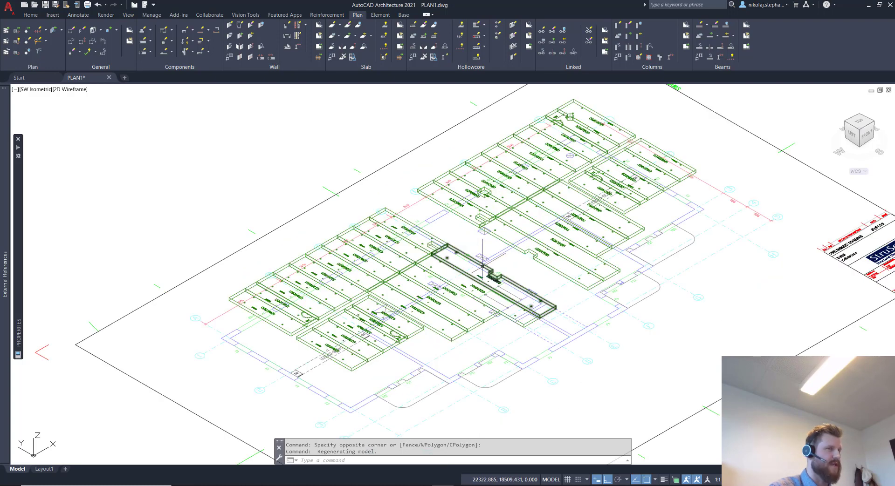
{"action": "left_click", "coordinate": [36, 89]}
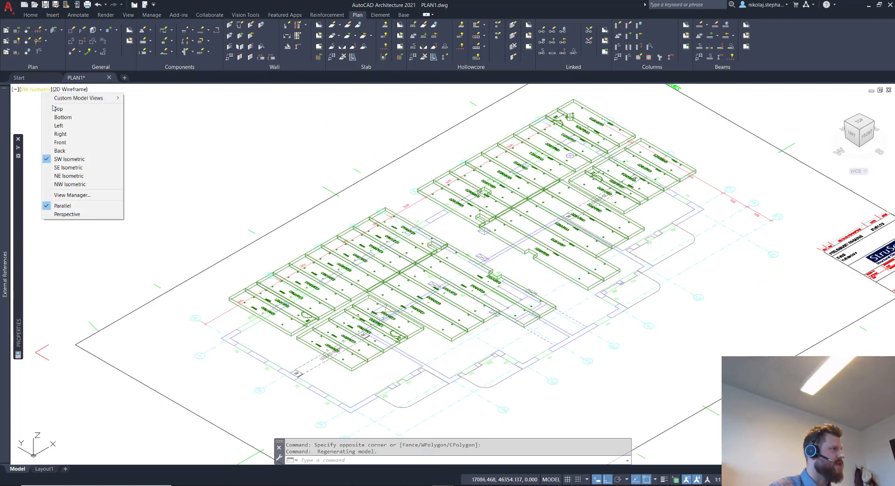
{"action": "left_click", "coordinate": [58, 109]}
{"action": "scroll", "coordinate": [461, 208], "scroll_direction": "up", "scroll_amount": 2}
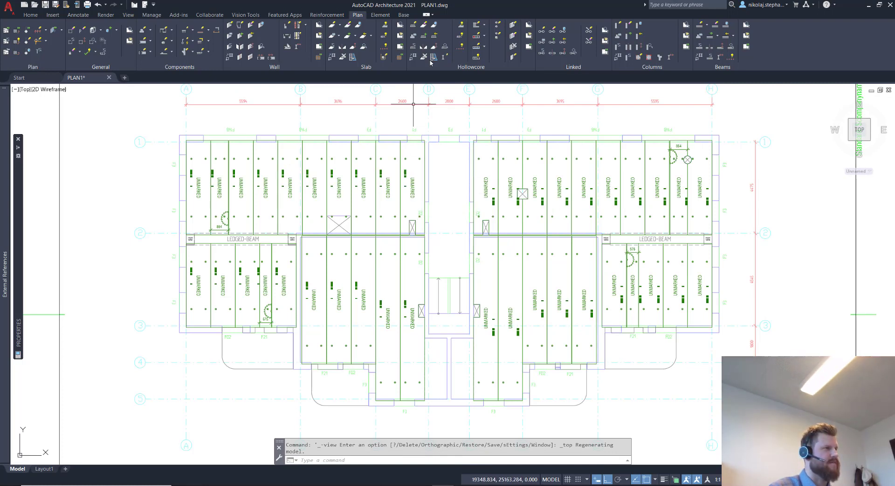
- Mark all hollow-core slabs starting from HC1, giving marks HC1 to HC12
{"action": "left_click", "coordinate": [435, 25]}
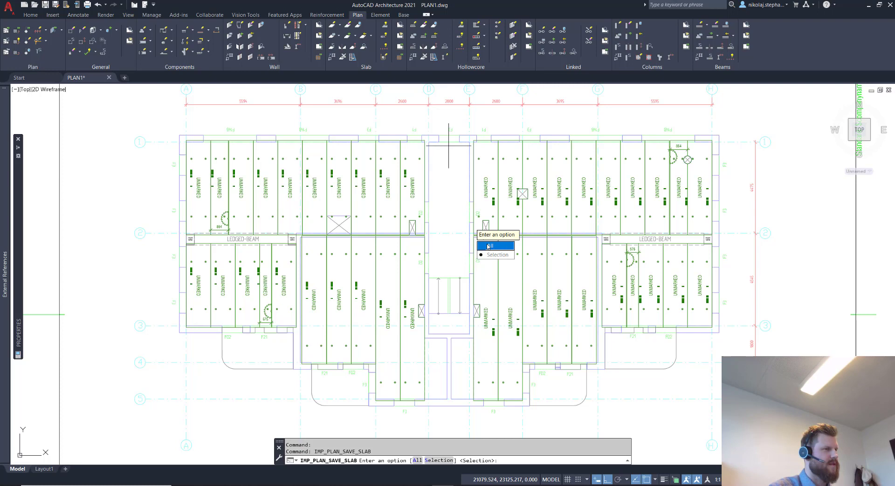
{"action": "left_click", "coordinate": [488, 246]}
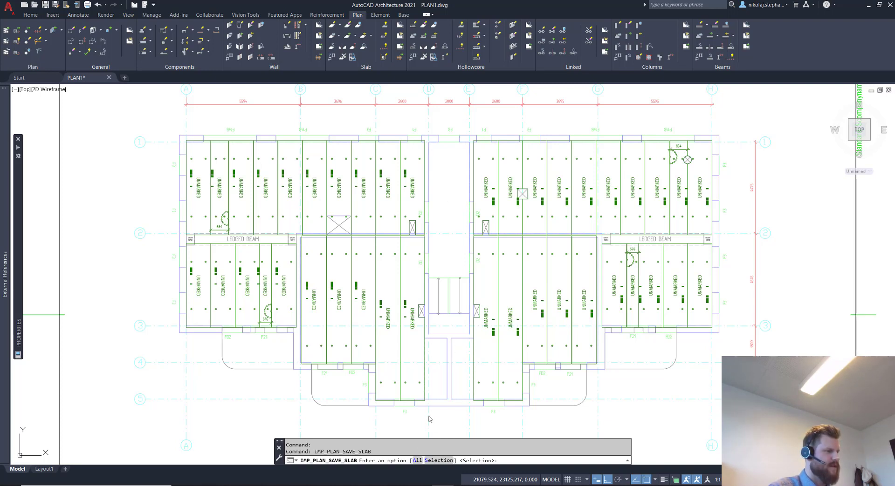
{"action": "left_click", "coordinate": [417, 461]}
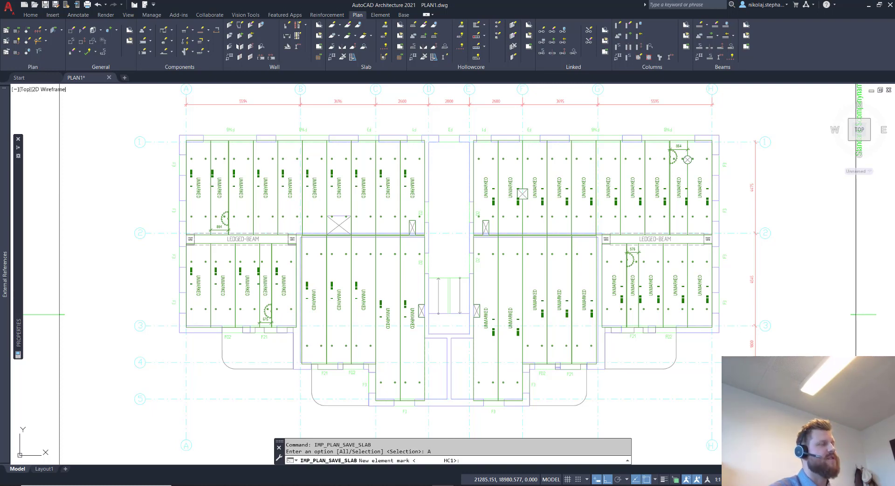
{"action": "key", "text": "Return"}
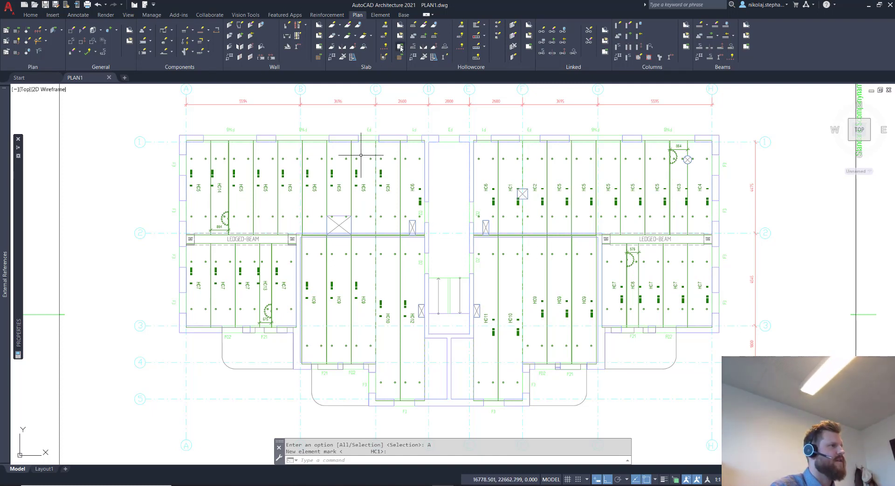
- Generate HC_LAYOUT shop drawings for the crossing-selected slabs (23 slabs in 10 groups, HC1–HC6)
{"action": "left_click", "coordinate": [513, 46]}
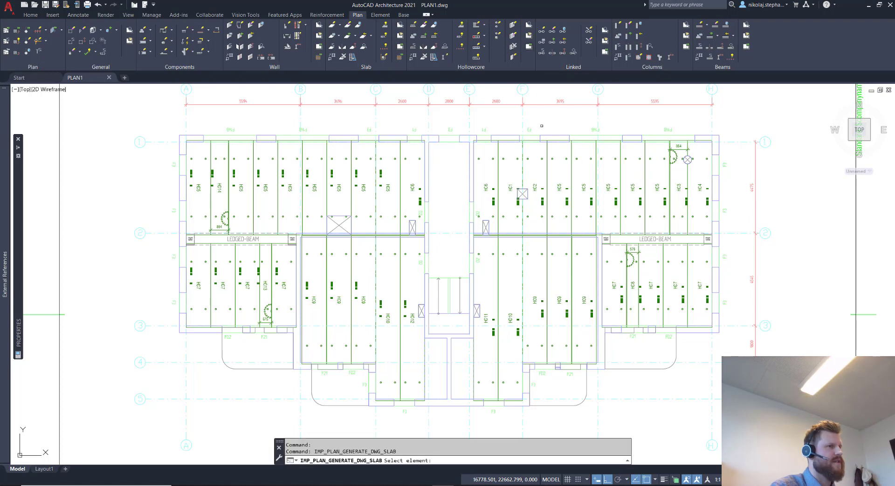
{"action": "left_click", "coordinate": [692, 196]}
{"action": "left_click", "coordinate": [489, 187]}
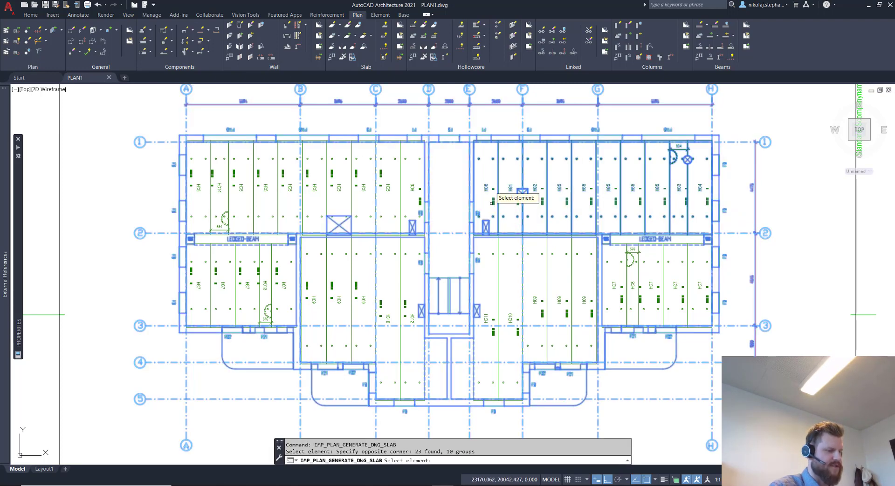
{"action": "key", "text": "Return"}
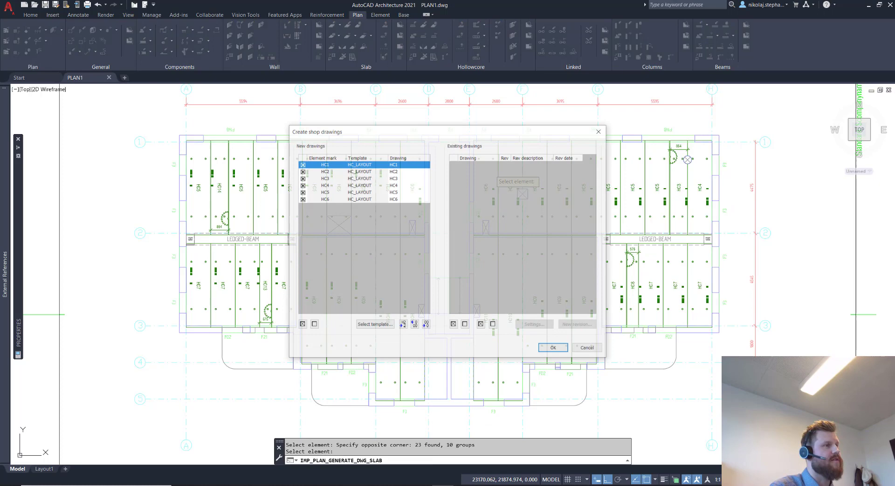
{"action": "left_click", "coordinate": [555, 349]}
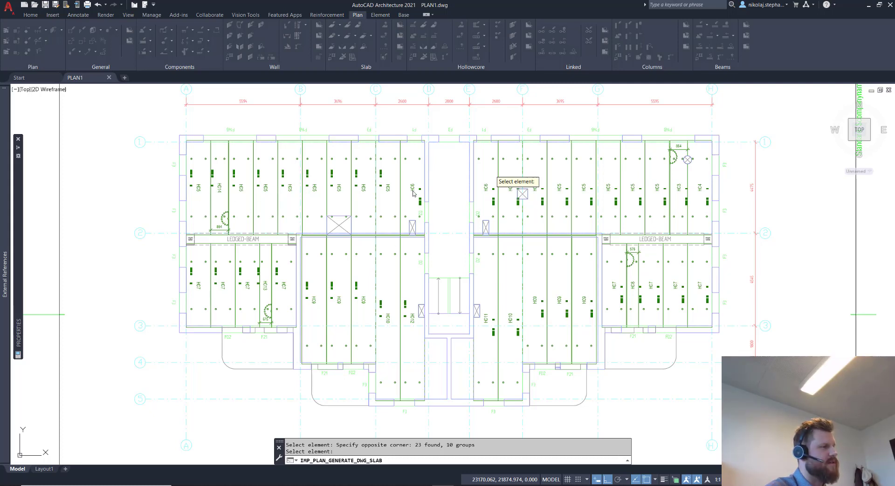
- Open the generated shop drawings of slabs HC3 and HC6 with Open DWG HCS
{"action": "key", "text": "Return"}
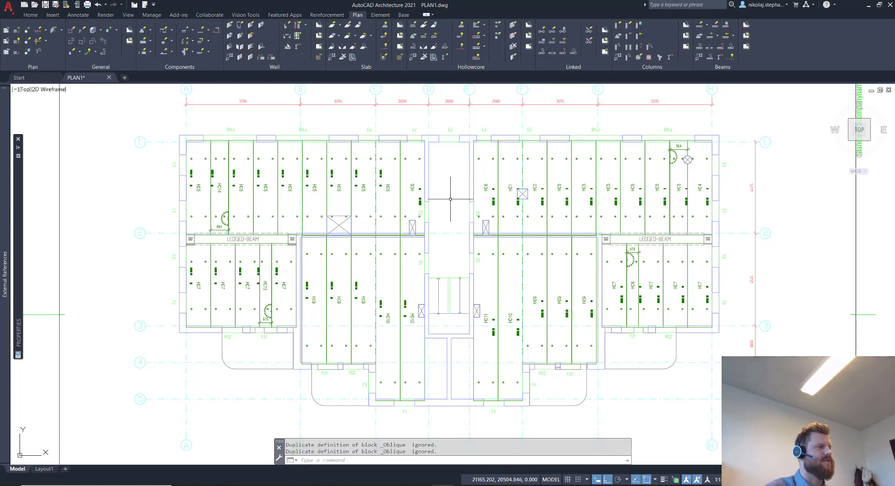
{"action": "left_click", "coordinate": [400, 25]}
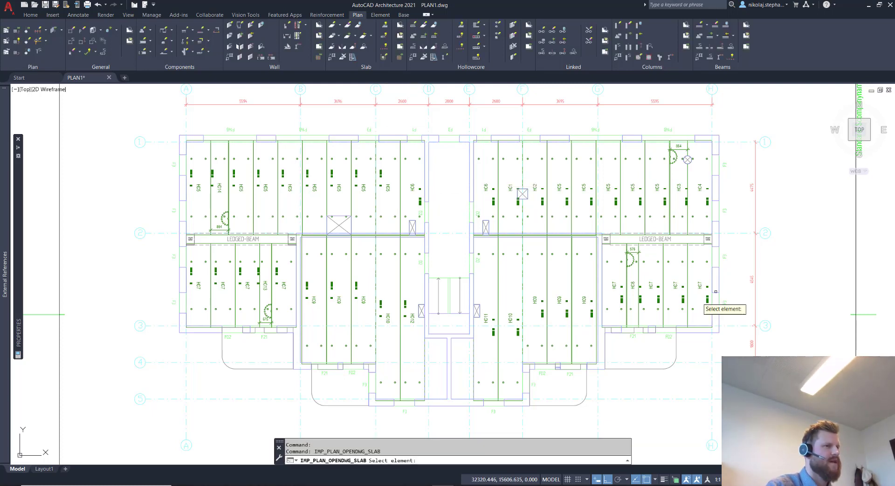
{"action": "left_click", "coordinate": [684, 192]}
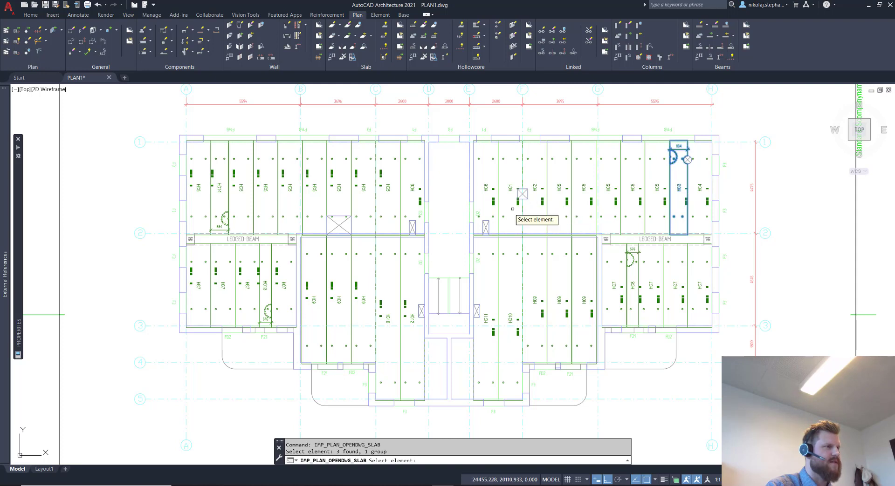
{"action": "left_click", "coordinate": [491, 191]}
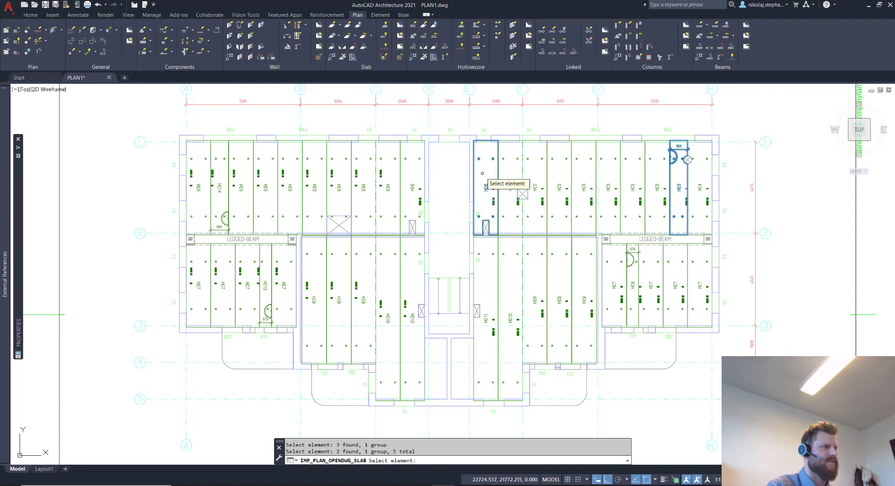
{"action": "key", "text": "Return"}
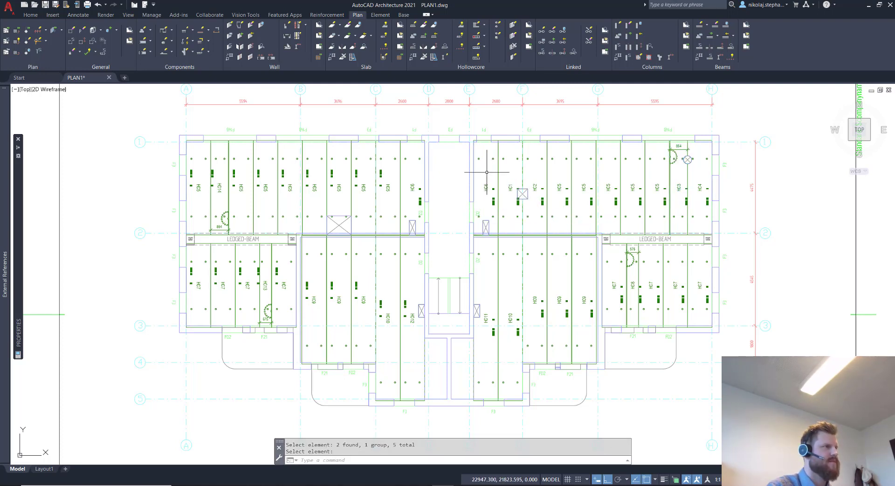
{"action": "left_click", "coordinate": [529, 37]}
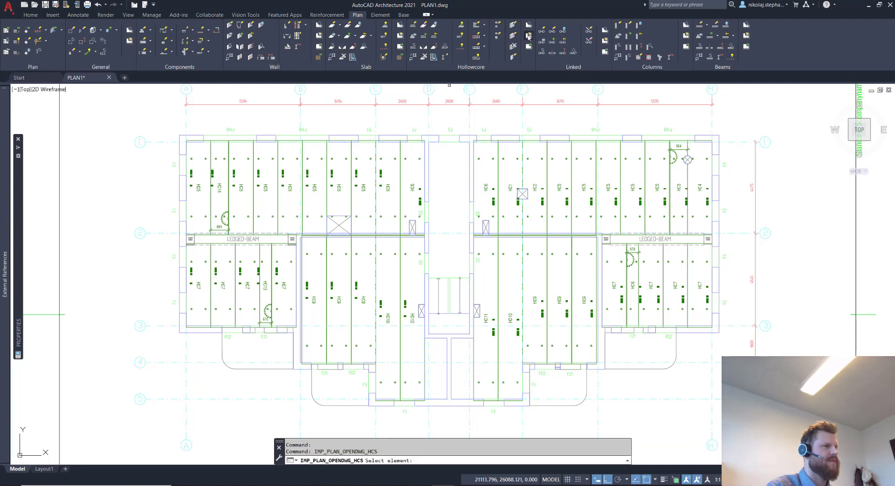
{"action": "left_click", "coordinate": [678, 182]}
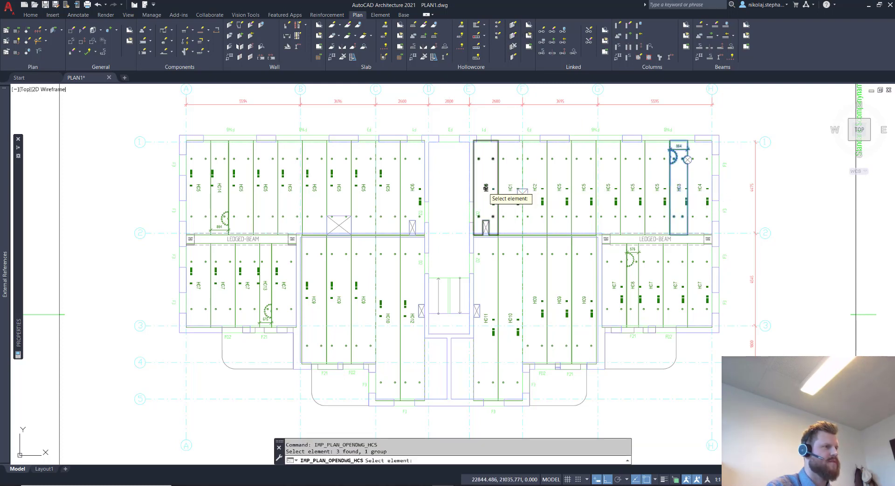
{"action": "left_click", "coordinate": [488, 187]}
{"action": "key", "text": "Return"}
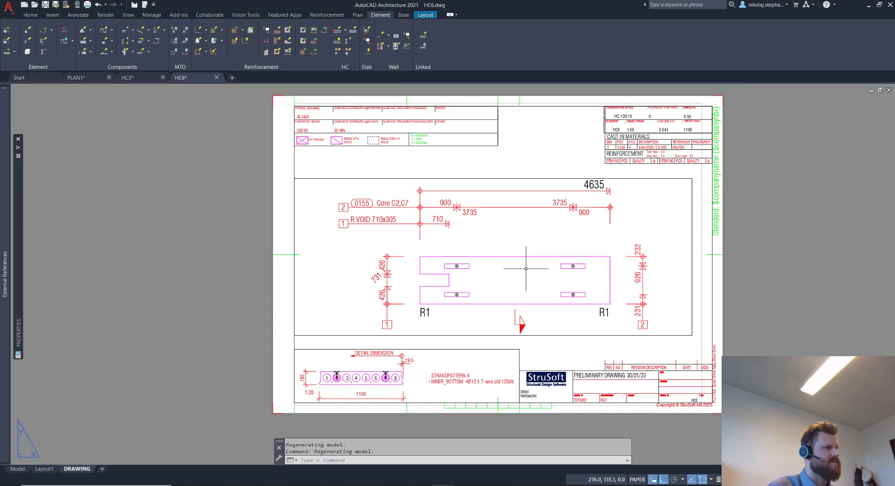
- View the HC3 drawing's DRAWING layout sheet, then go back to the PLAN1 floor plan
{"action": "left_click", "coordinate": [128, 78]}
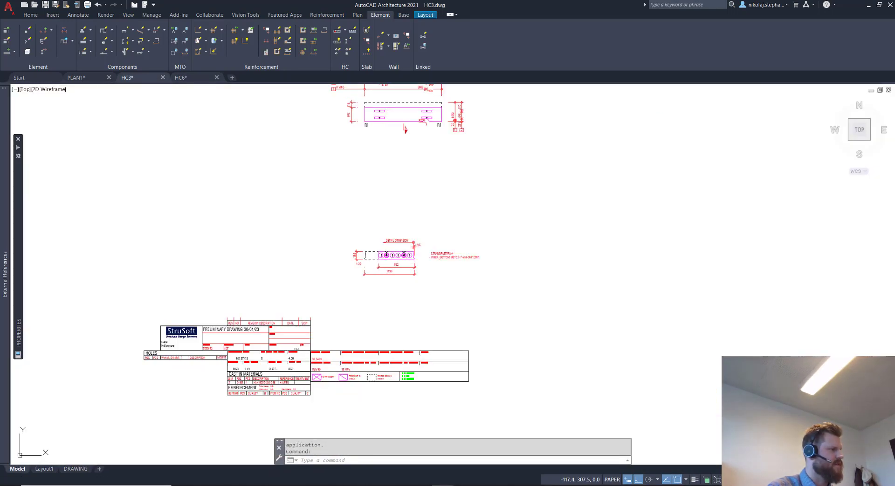
{"action": "left_click", "coordinate": [87, 469]}
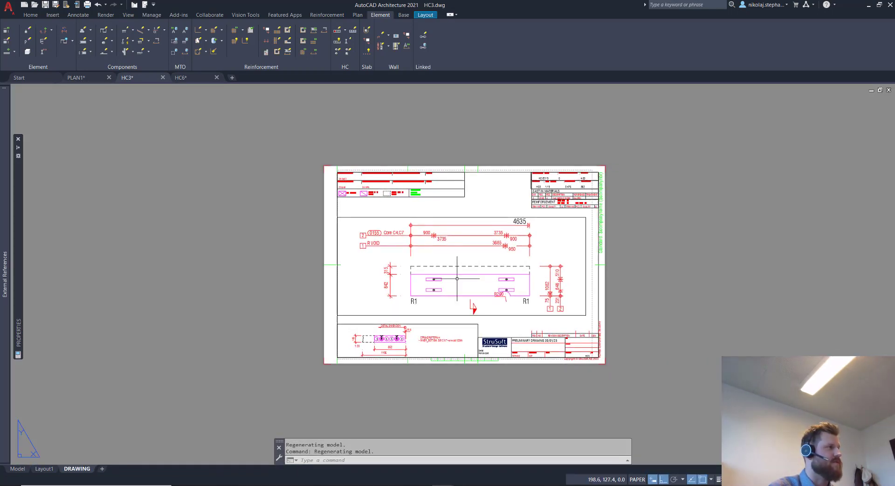
{"action": "left_click", "coordinate": [76, 78]}
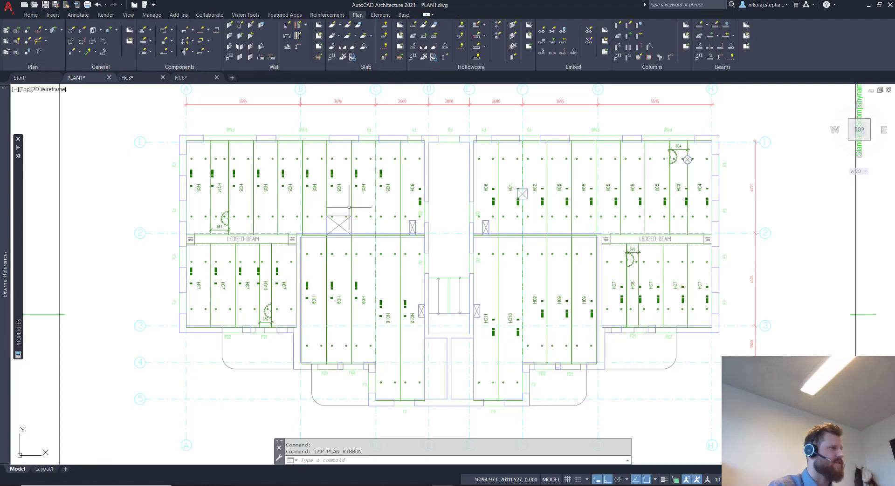
- Start a hanger detail for the cut HC5 slab, supported by its left and right HC5 neighbours
{"action": "scroll", "coordinate": [349, 207], "scroll_direction": "up", "scroll_amount": 4}
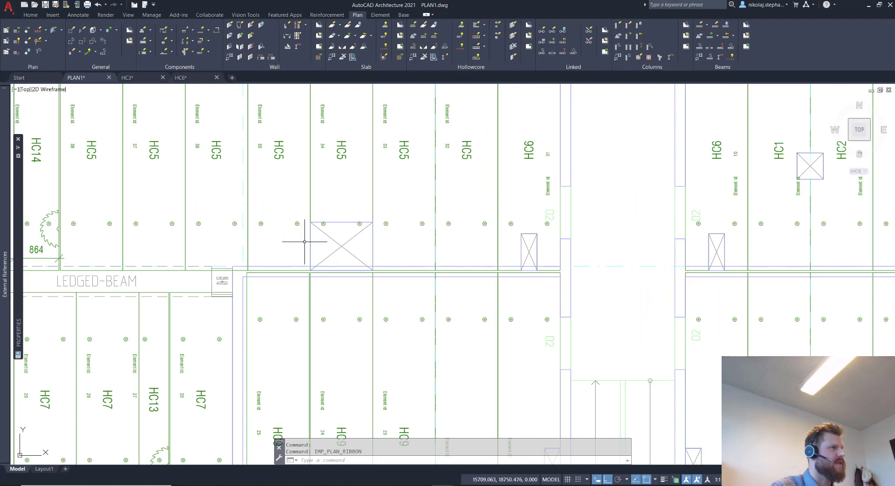
{"action": "left_click", "coordinate": [484, 25]}
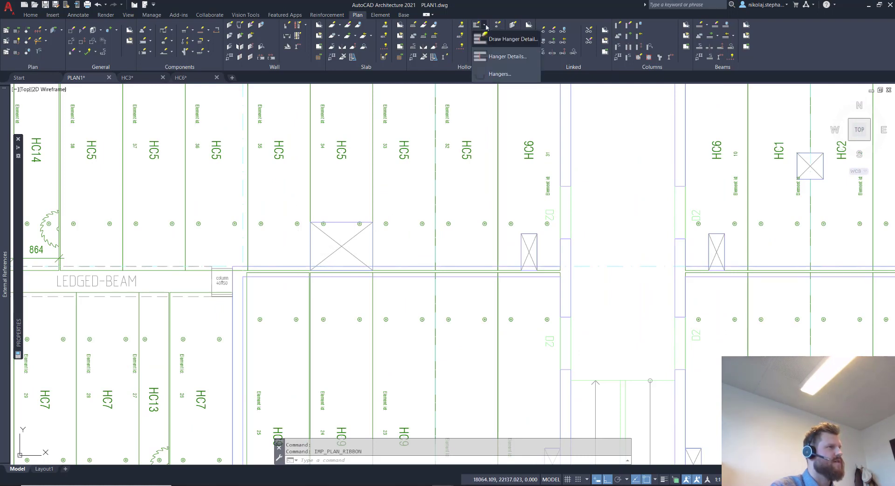
{"action": "left_click", "coordinate": [489, 39]}
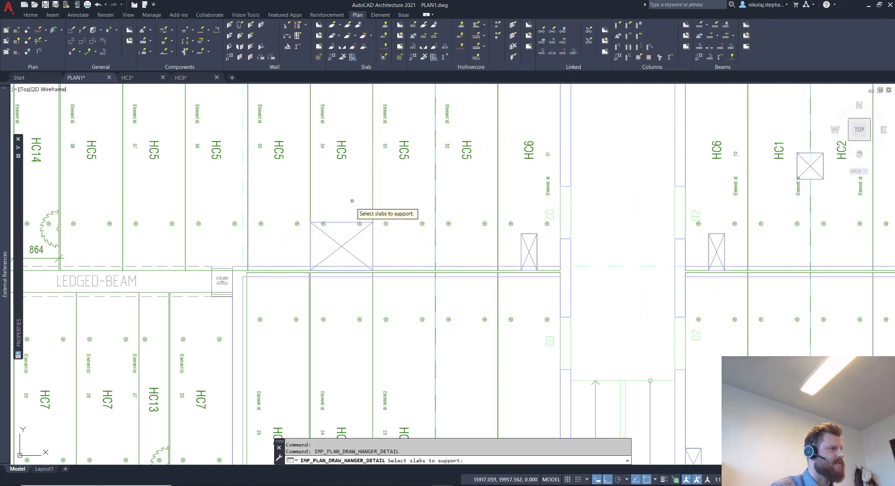
{"action": "left_click", "coordinate": [342, 162]}
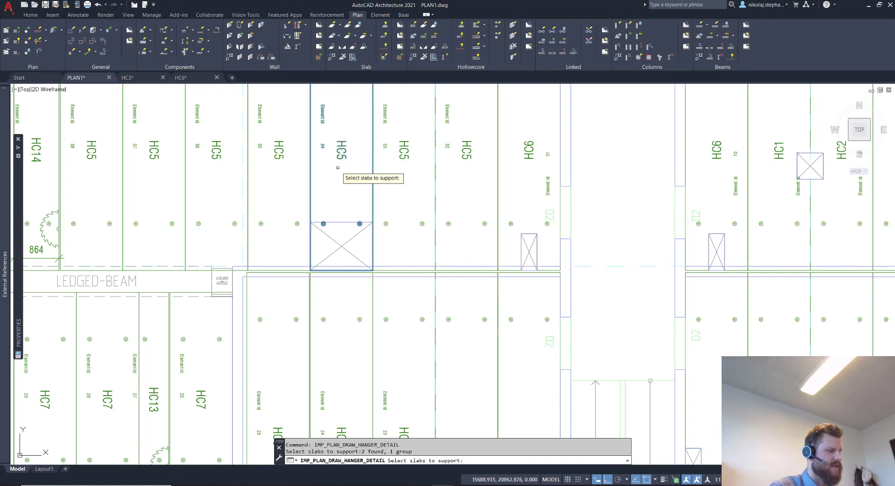
{"action": "key", "text": "Return"}
{"action": "left_click", "coordinate": [282, 156]}
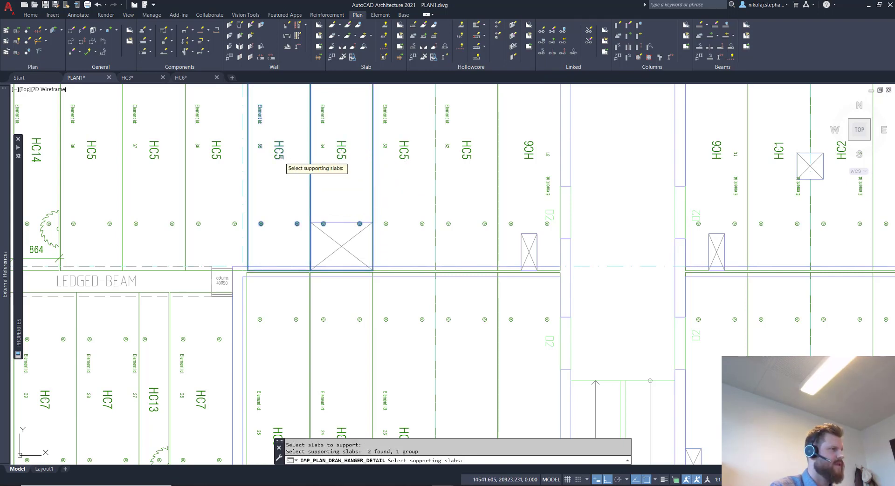
{"action": "left_click", "coordinate": [387, 158]}
{"action": "key", "text": "Return"}
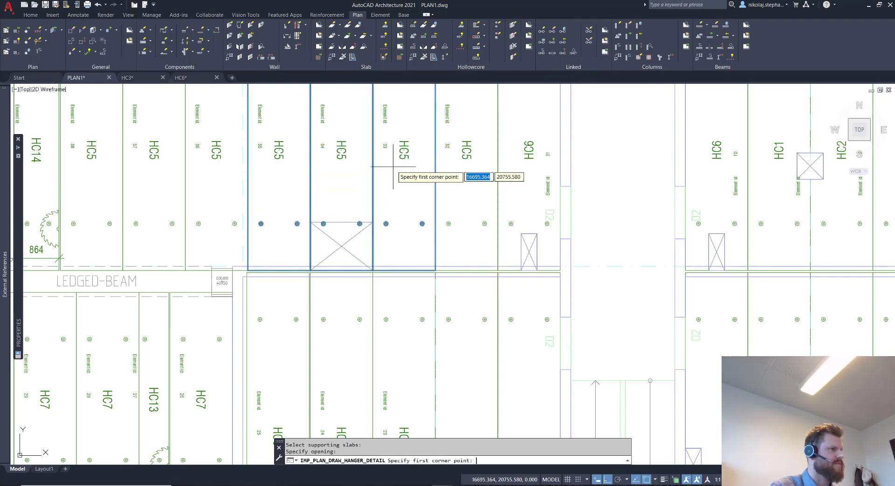
- Window the rectangular opening and place a hanger detail from the Common library
{"action": "scroll", "coordinate": [319, 225], "scroll_direction": "up", "scroll_amount": 4}
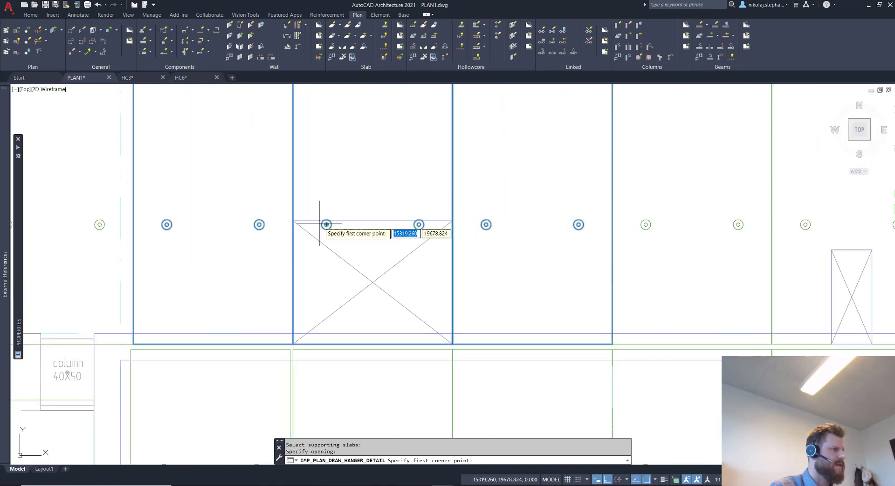
{"action": "left_click", "coordinate": [293, 220]}
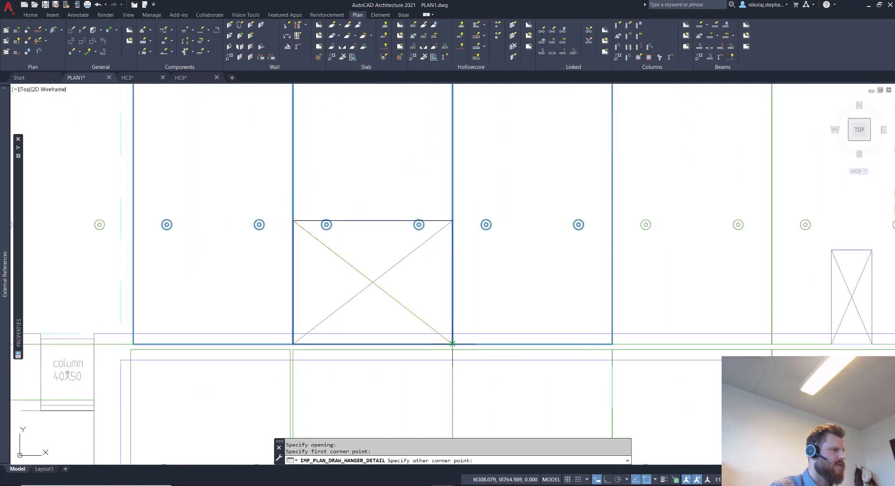
{"action": "left_click", "coordinate": [452, 344]}
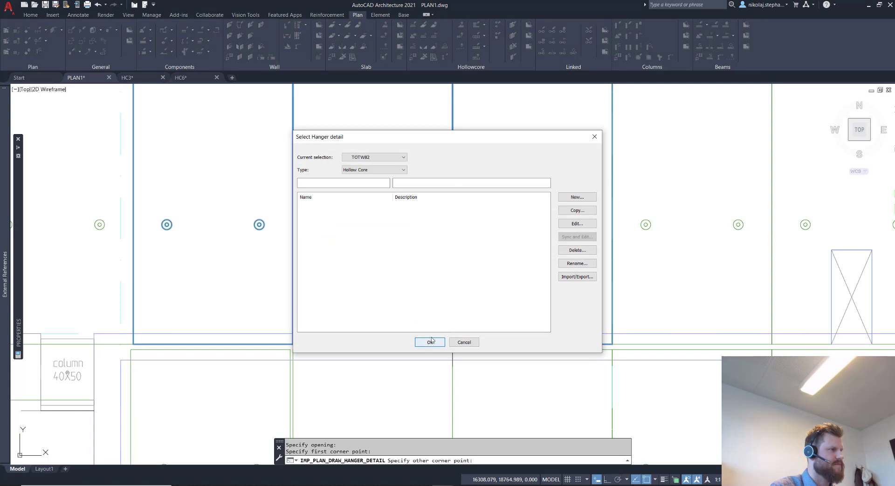
{"action": "left_click", "coordinate": [387, 158]}
{"action": "left_click", "coordinate": [387, 164]}
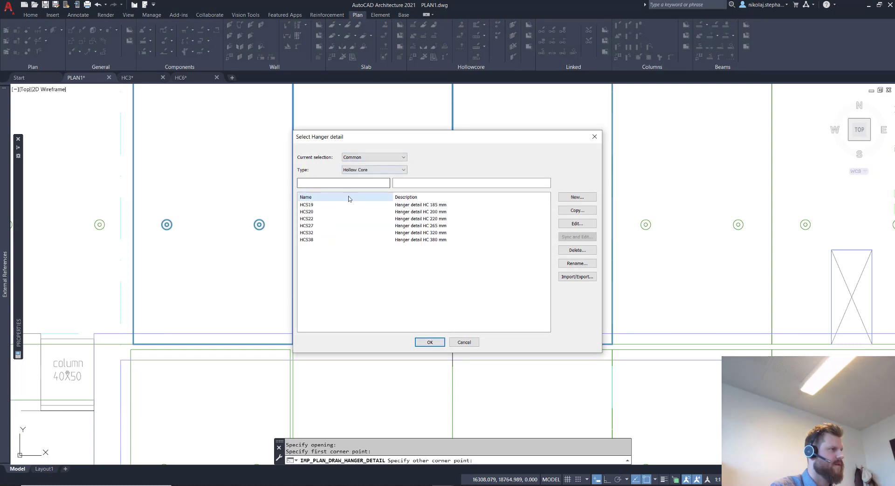
{"action": "key", "text": "Return"}
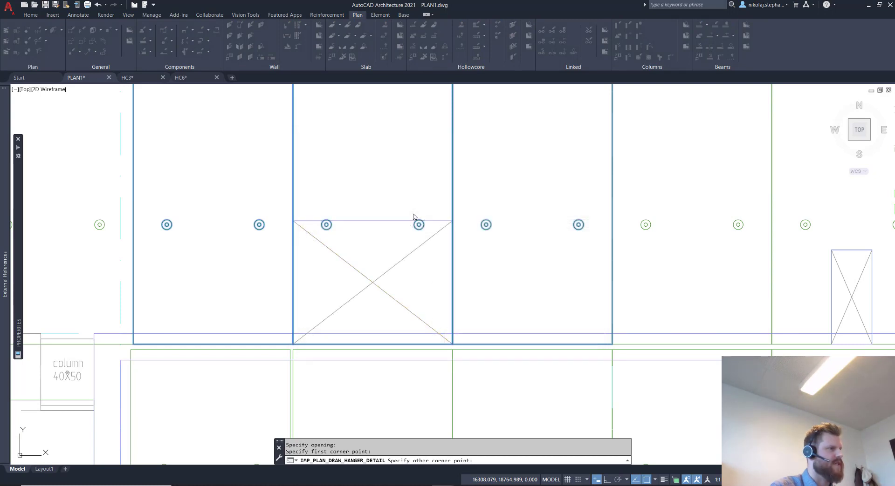
- Run Save Slab with the Selection option on the changed slabs around the opening
{"action": "scroll", "coordinate": [405, 244], "scroll_direction": "down", "scroll_amount": 2}
{"action": "scroll", "coordinate": [385, 252], "scroll_direction": "down", "scroll_amount": 5}
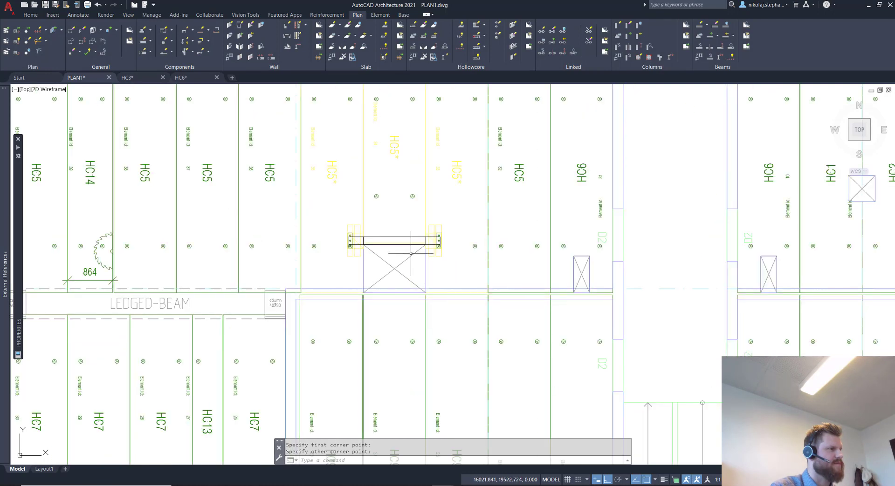
{"action": "scroll", "coordinate": [505, 256], "scroll_direction": "down", "scroll_amount": 2}
{"action": "scroll", "coordinate": [505, 256], "scroll_direction": "down", "scroll_amount": 2}
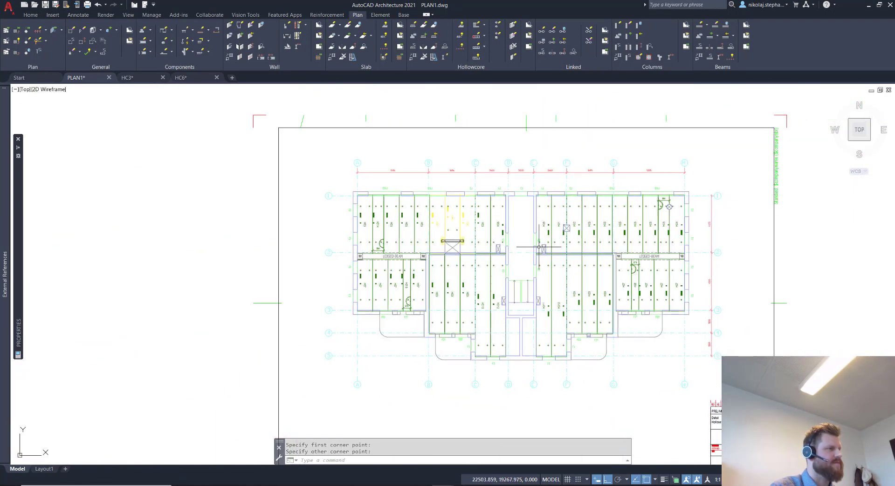
{"action": "scroll", "coordinate": [485, 230], "scroll_direction": "up", "scroll_amount": 4}
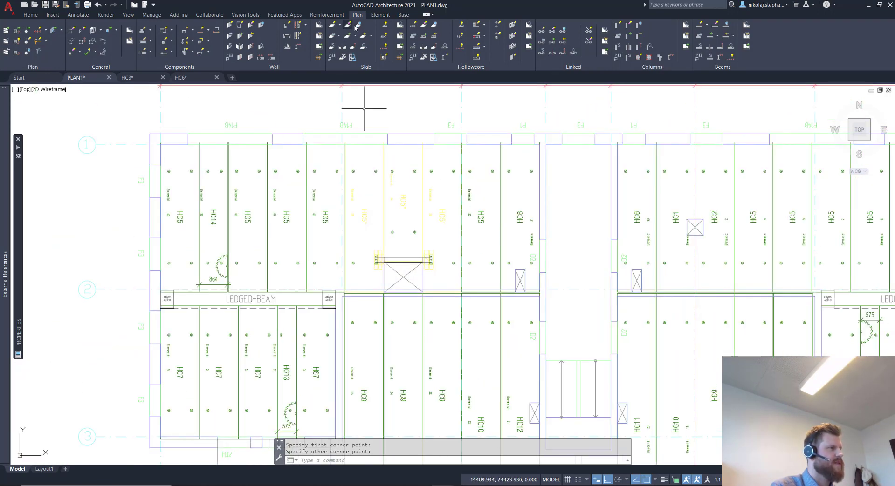
{"action": "left_click", "coordinate": [431, 23]}
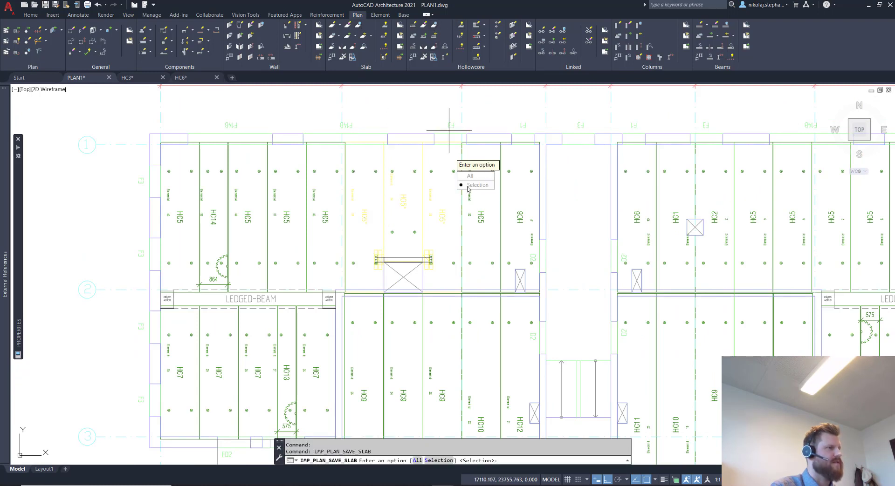
{"action": "type", "text": "s"}
{"action": "key", "text": "Return"}
{"action": "left_click", "coordinate": [466, 186]}
{"action": "left_click", "coordinate": [370, 219]}
{"action": "key", "text": "Return"}
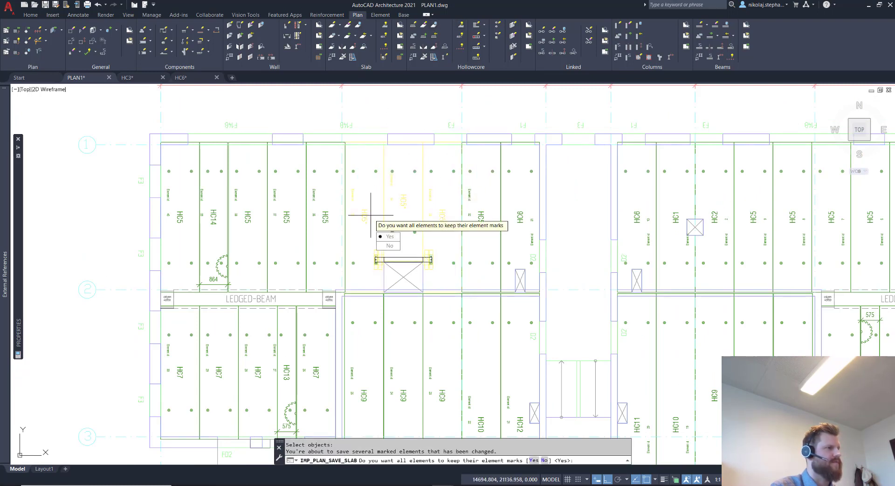
- Decline keeping the old marks and accept new marks HC15, HC16 and HC17
{"action": "key", "text": "Return"}
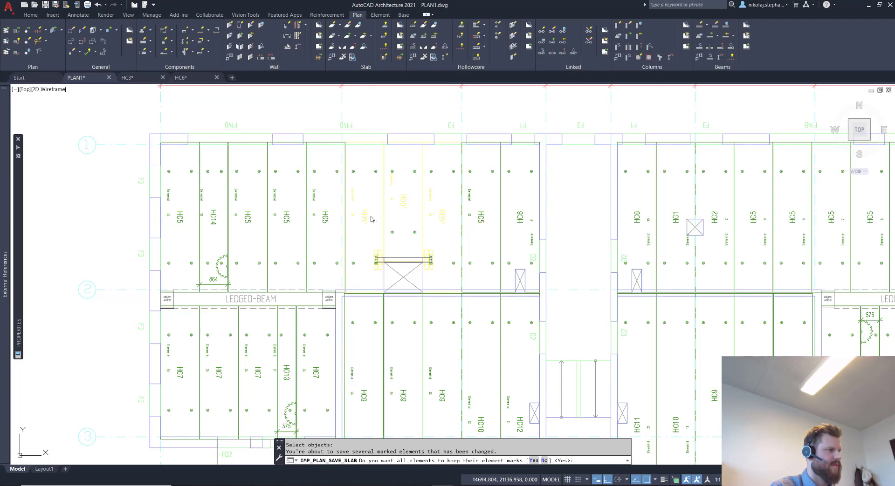
{"action": "type", "text": "n"}
{"action": "key", "text": "Return"}
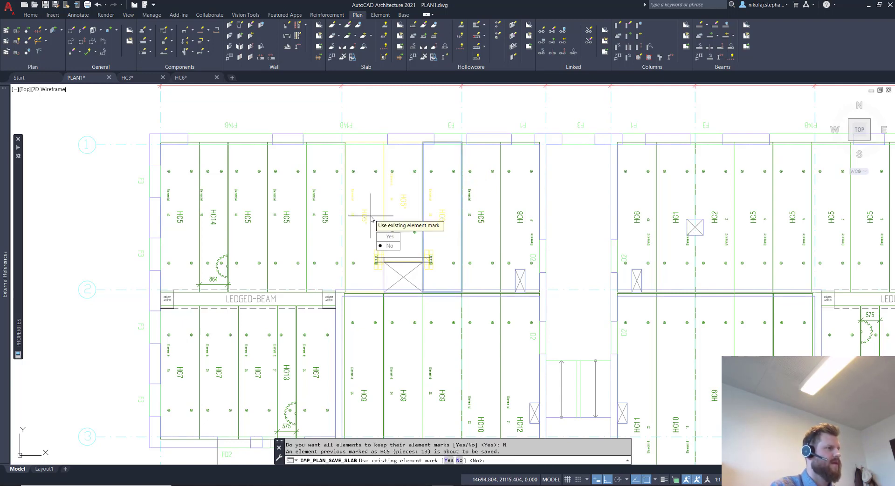
{"action": "key", "text": "Return"}
{"action": "key", "text": "Return"}
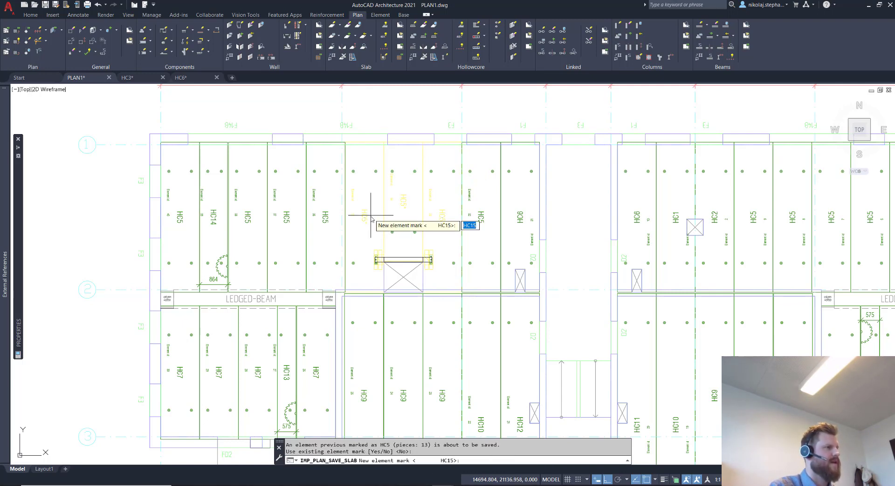
{"action": "key", "text": "Return"}
{"action": "key", "text": "Return"}
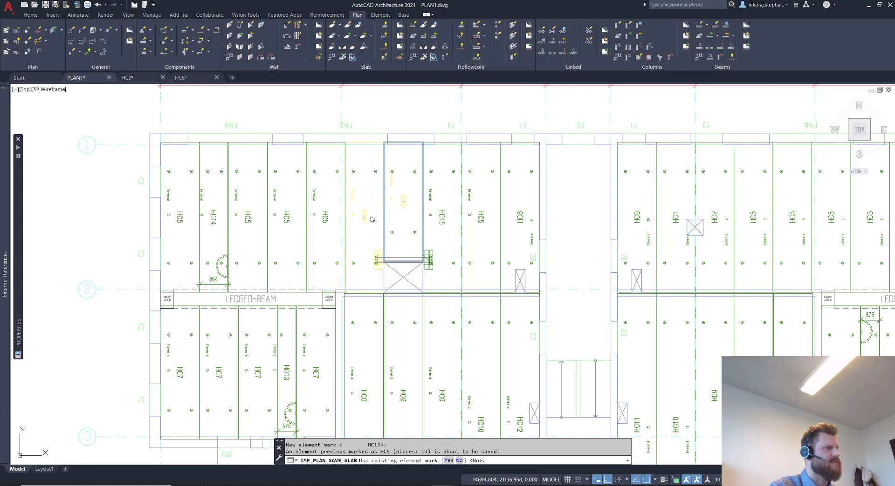
{"action": "key", "text": "Return"}
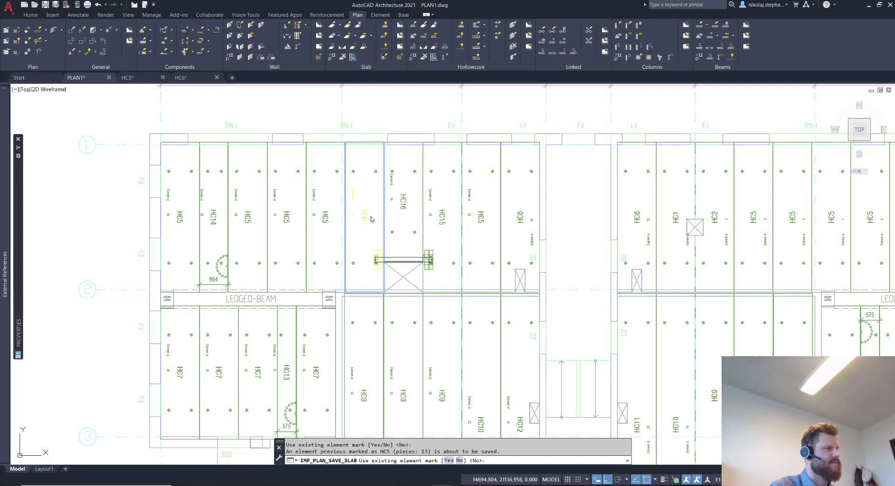
{"action": "key", "text": "Return"}
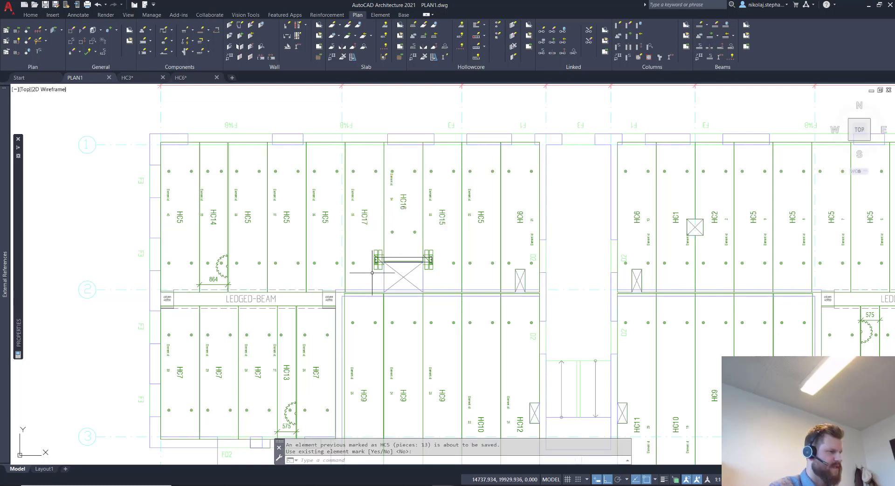
{"action": "key", "text": "alt+Tab"}
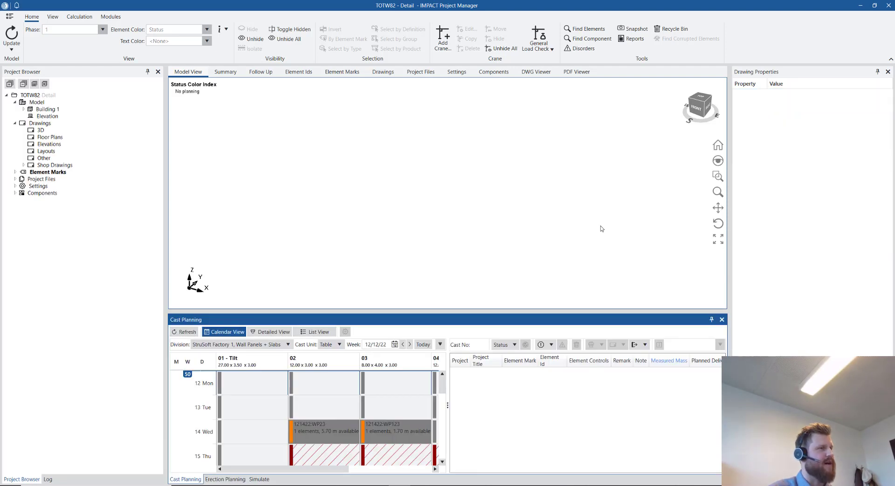
- Zoom extents on TOTW82's 3D slab model, then orbit and pan it to another angle
{"action": "left_click", "coordinate": [718, 239]}
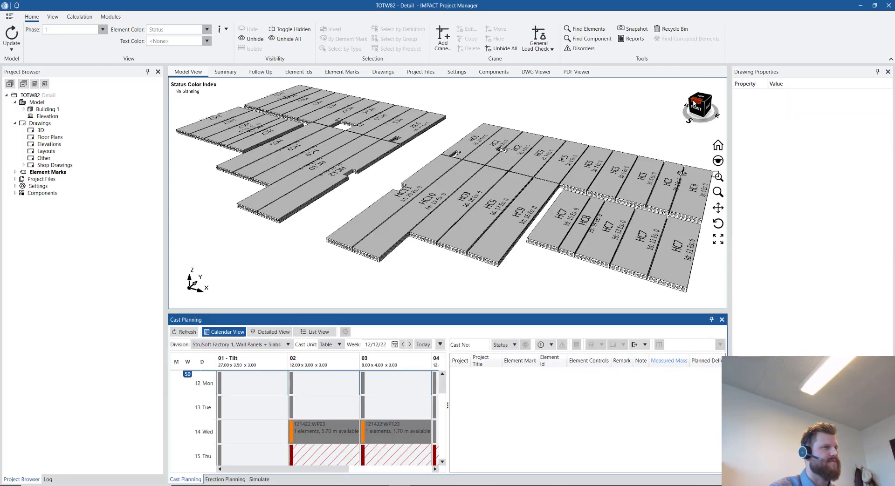
{"action": "left_click_drag", "start_coordinate": [698, 101], "coordinate": [697, 103]}
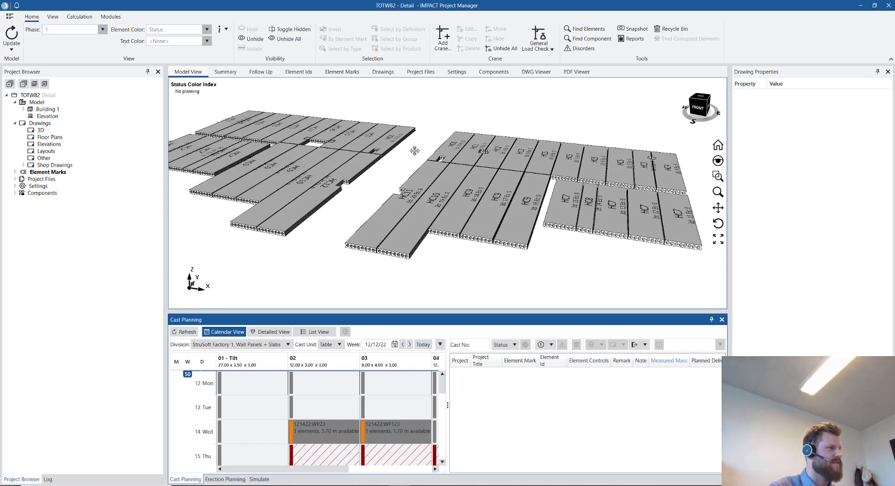
{"action": "middle_click_drag", "start_coordinate": [414, 150], "coordinate": [417, 167]}
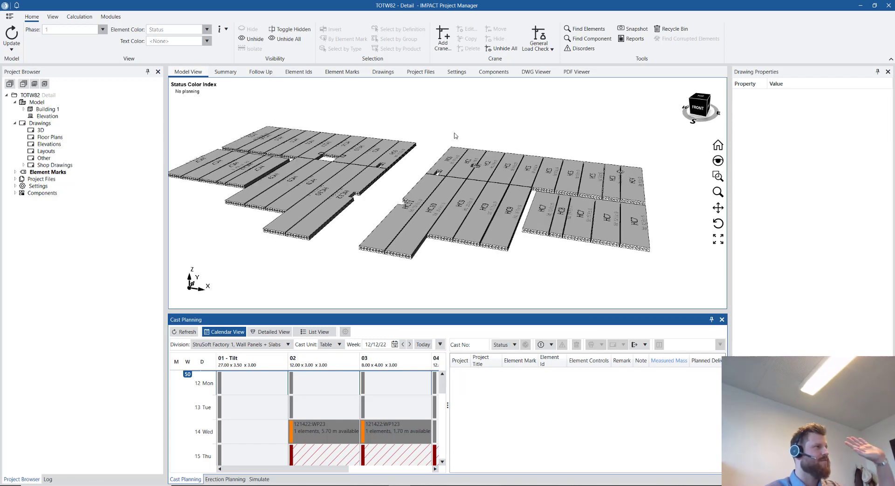